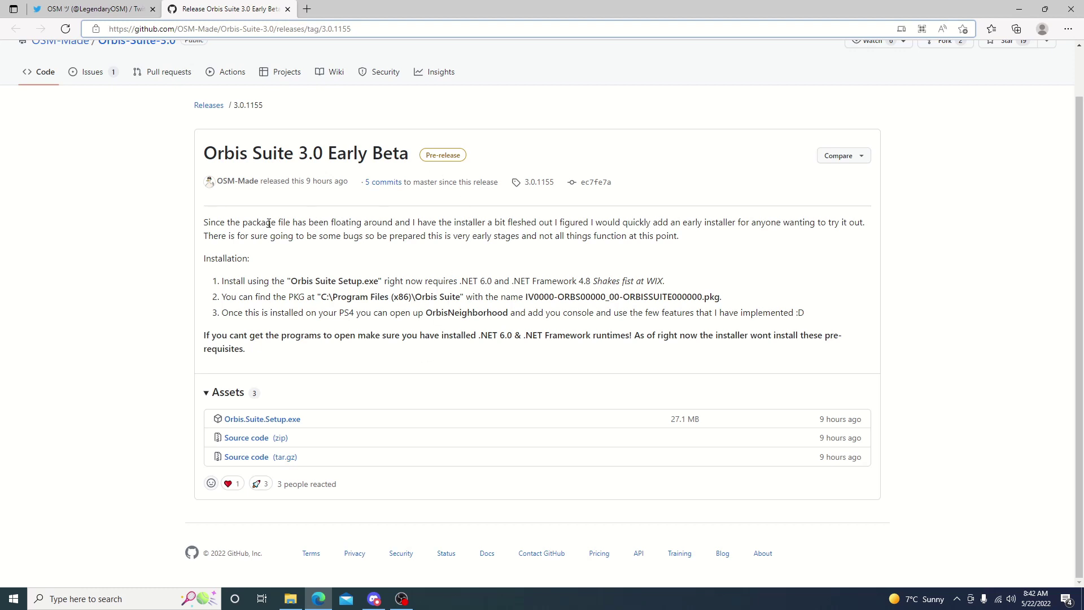
Download Orbis.Suite.Setup.exe from the assets of the Orbis Suite 3.0 Early Beta release.
{"action": "scroll", "coordinate": [405, 180], "scroll_direction": "up", "scroll_amount": 1}
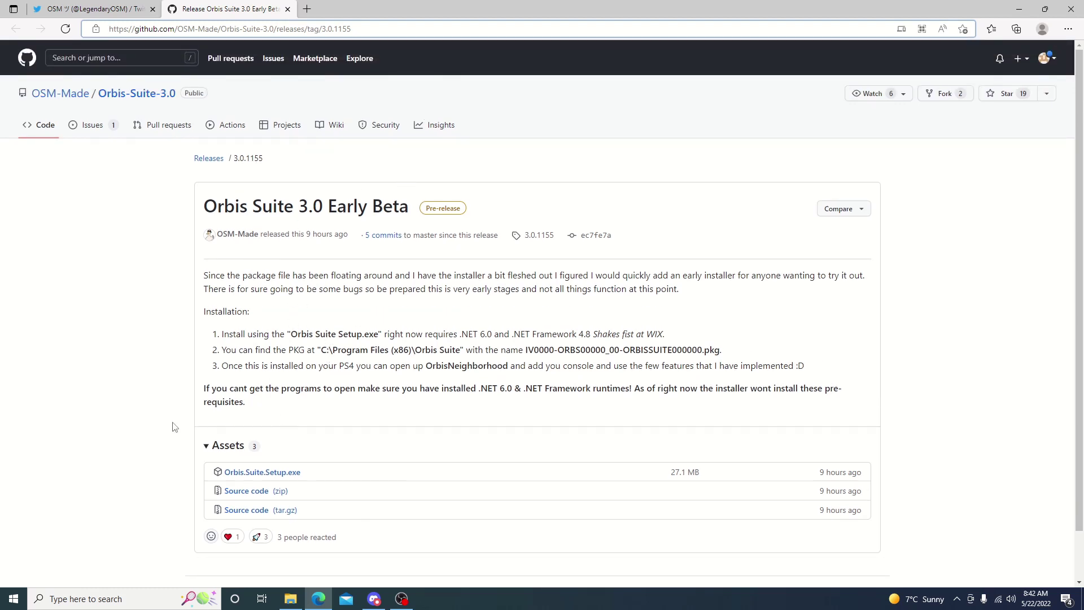
{"action": "left_click", "coordinate": [255, 472]}
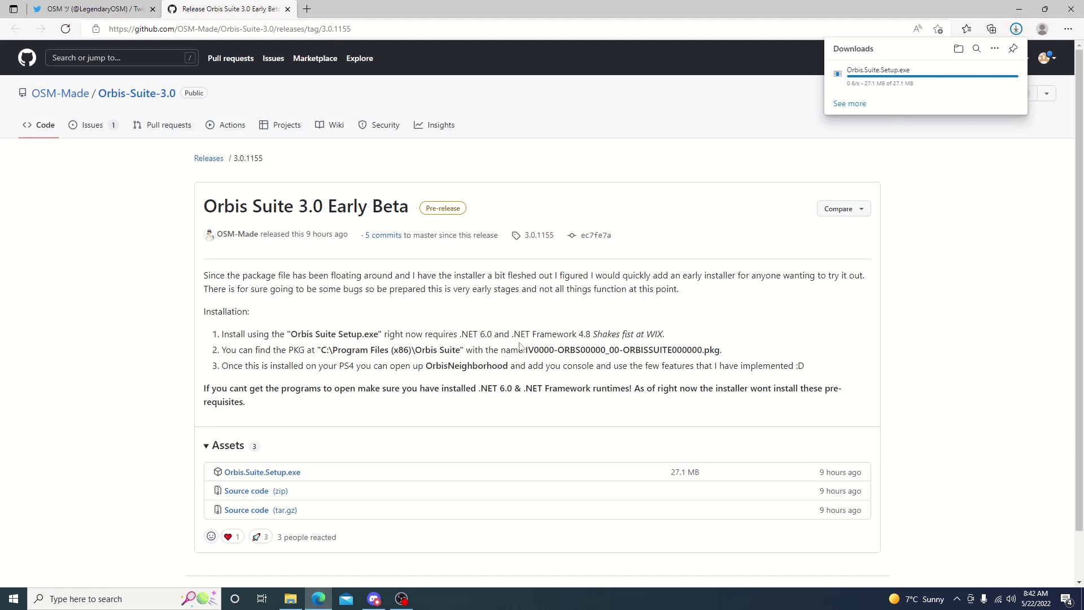
Search Google for .NET in a new tab and open Microsoft's Download .NET 6.0 page.
{"action": "left_click", "coordinate": [307, 9]}
{"action": "type", "text": "goo"}
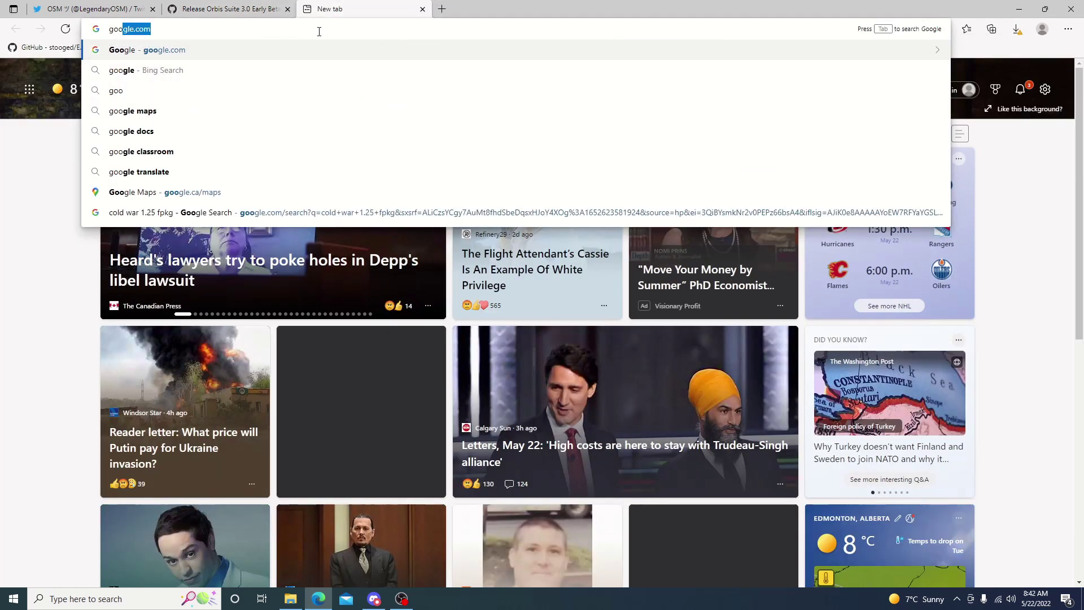
{"action": "key", "text": "Return"}
{"action": "type", "text": ".net"}
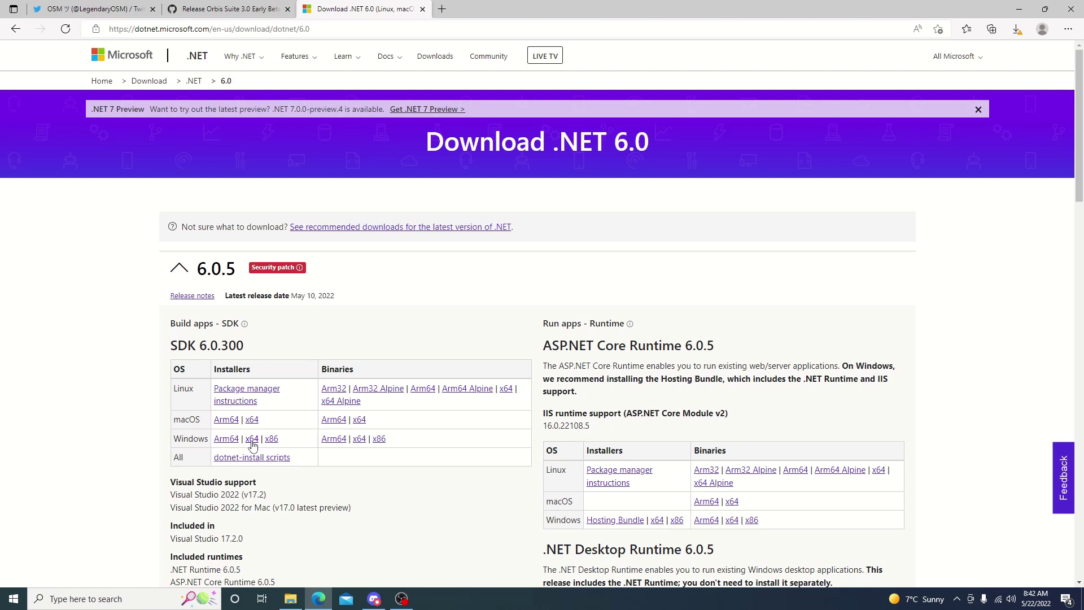
Return to the Orbis Suite release page and review the PKG folder path and file name in the installation notes.
{"action": "left_click", "coordinate": [231, 9]}
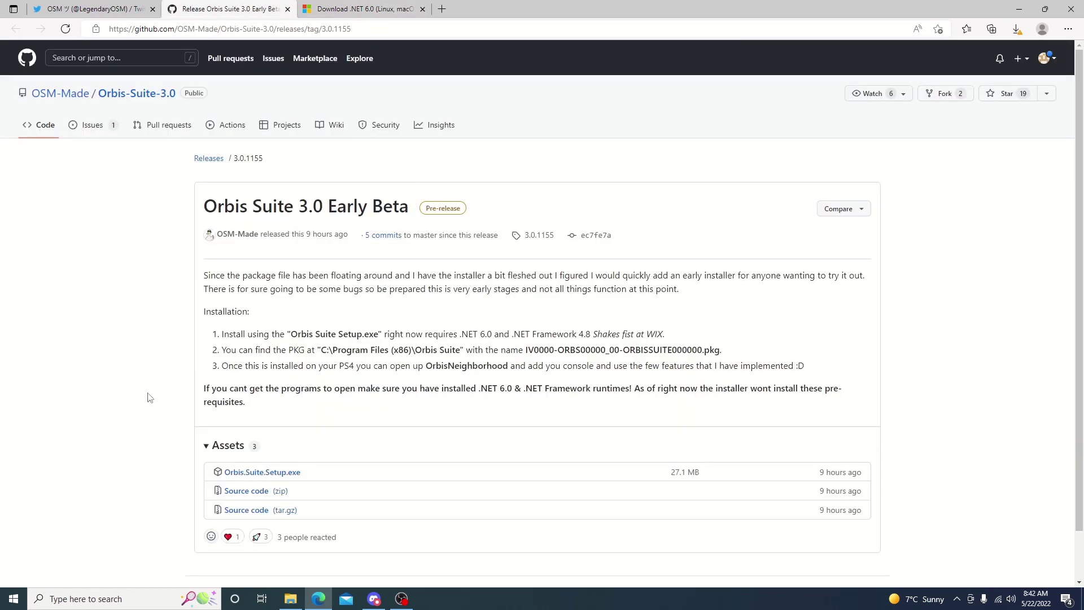
{"action": "left_click_drag", "start_coordinate": [524, 351], "coordinate": [534, 351]}
{"action": "left_click_drag", "start_coordinate": [322, 352], "coordinate": [455, 346]}
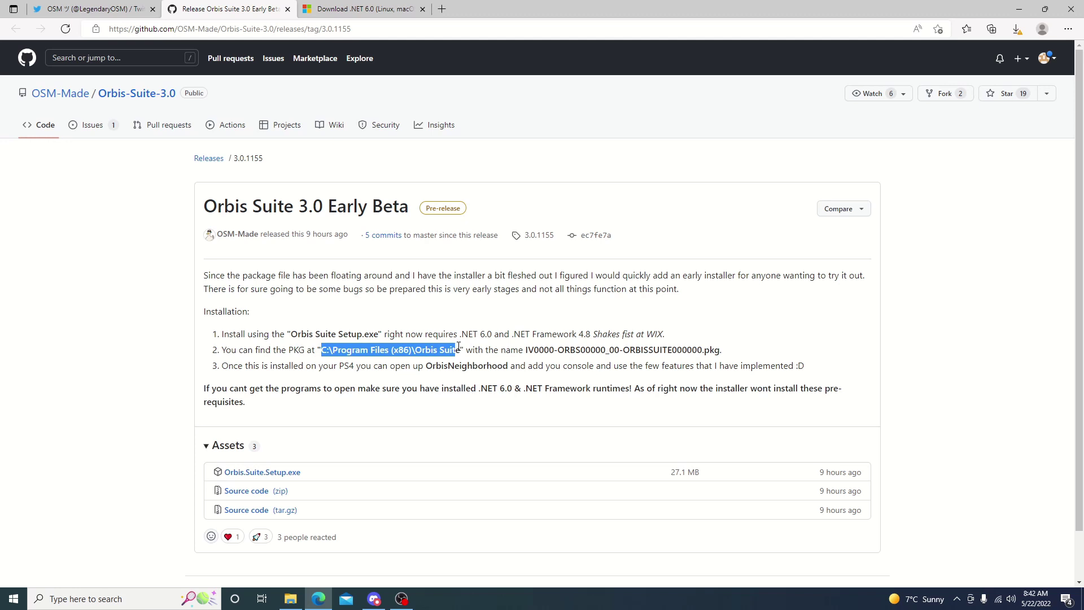
{"action": "left_click", "coordinate": [525, 353]}
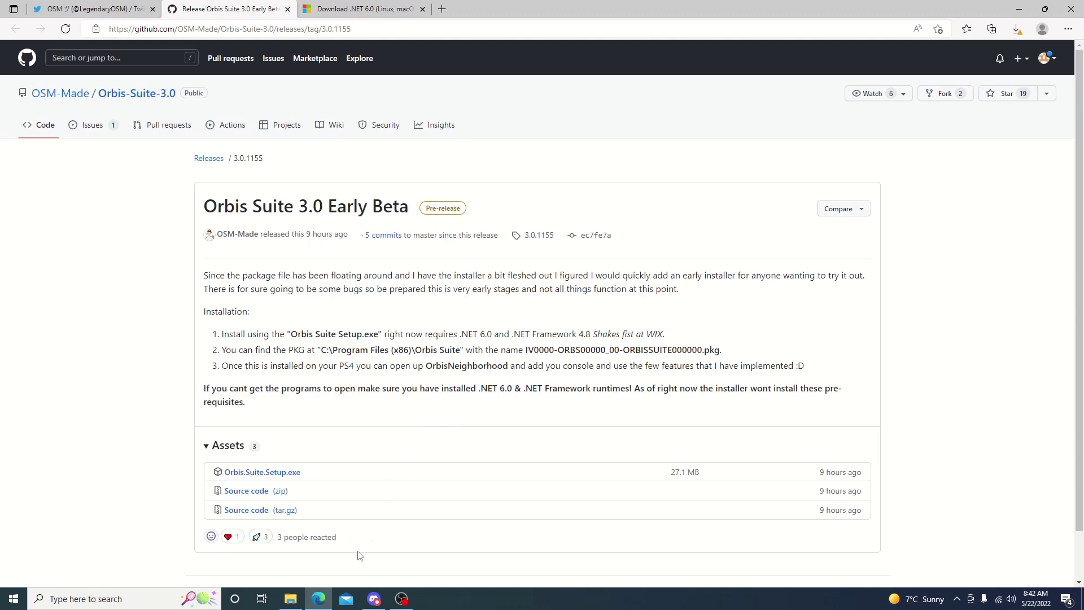
{"action": "left_click", "coordinate": [327, 593]}
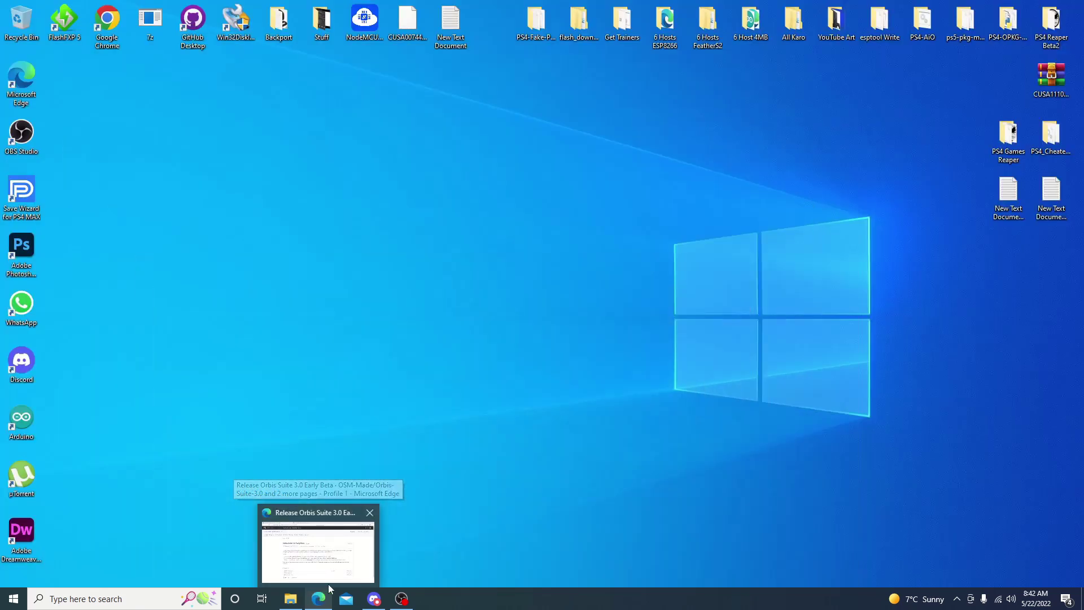
{"action": "left_click", "coordinate": [321, 598]}
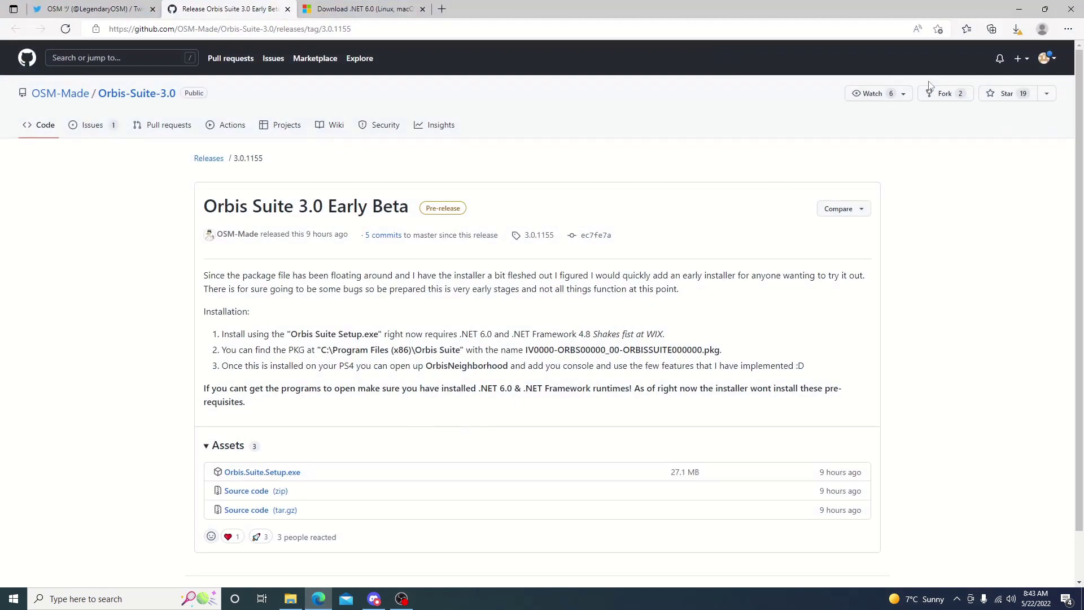
Keep the blocked Orbis.Suite.Setup.exe download despite the browser's trust warning.
{"action": "left_click", "coordinate": [1016, 28]}
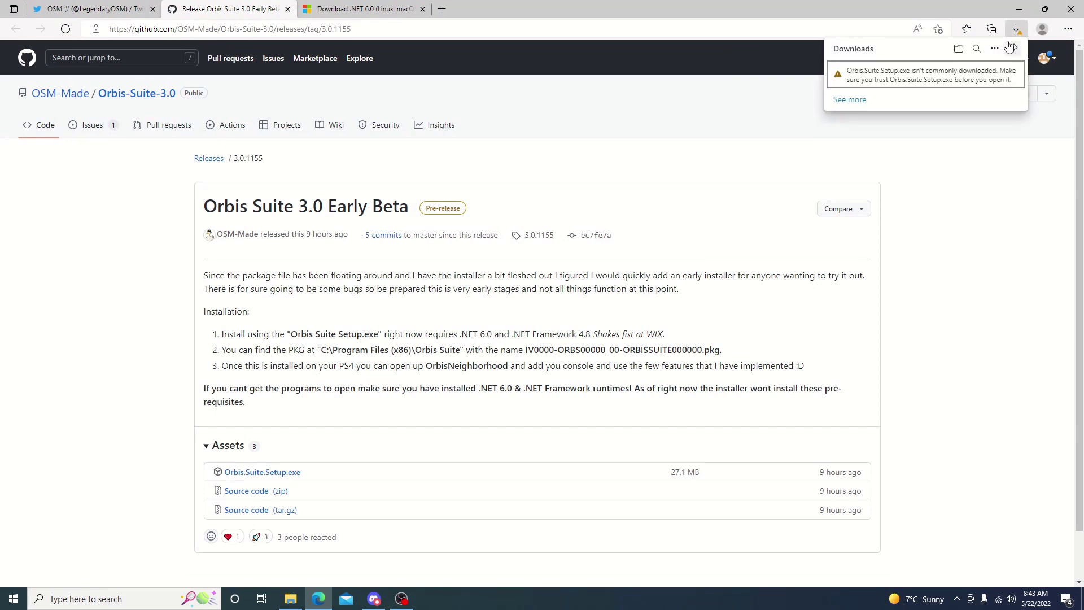
{"action": "left_click", "coordinate": [1005, 74]}
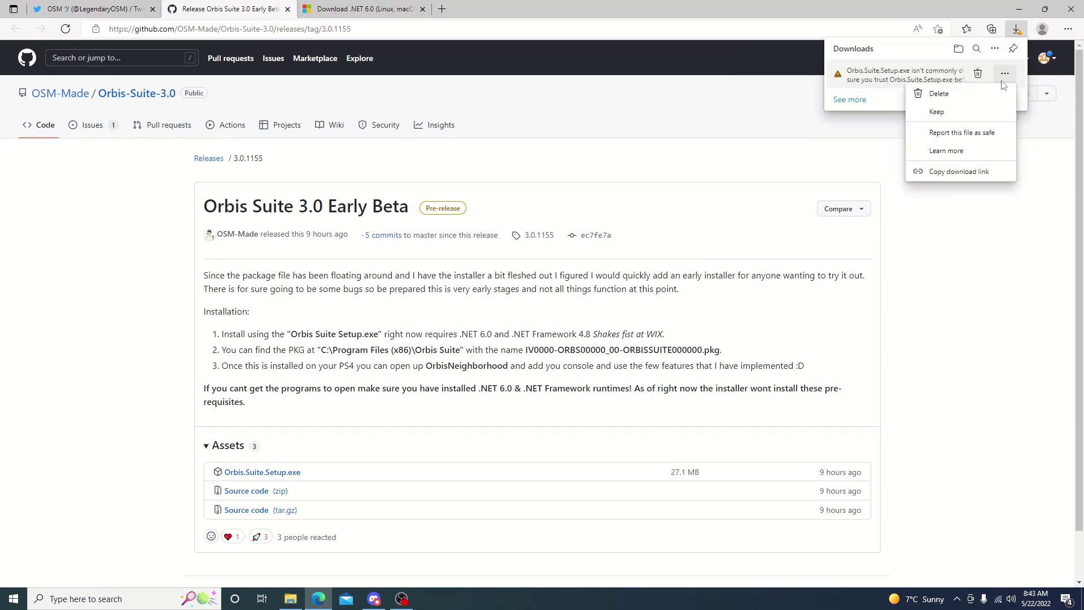
{"action": "left_click", "coordinate": [968, 113]}
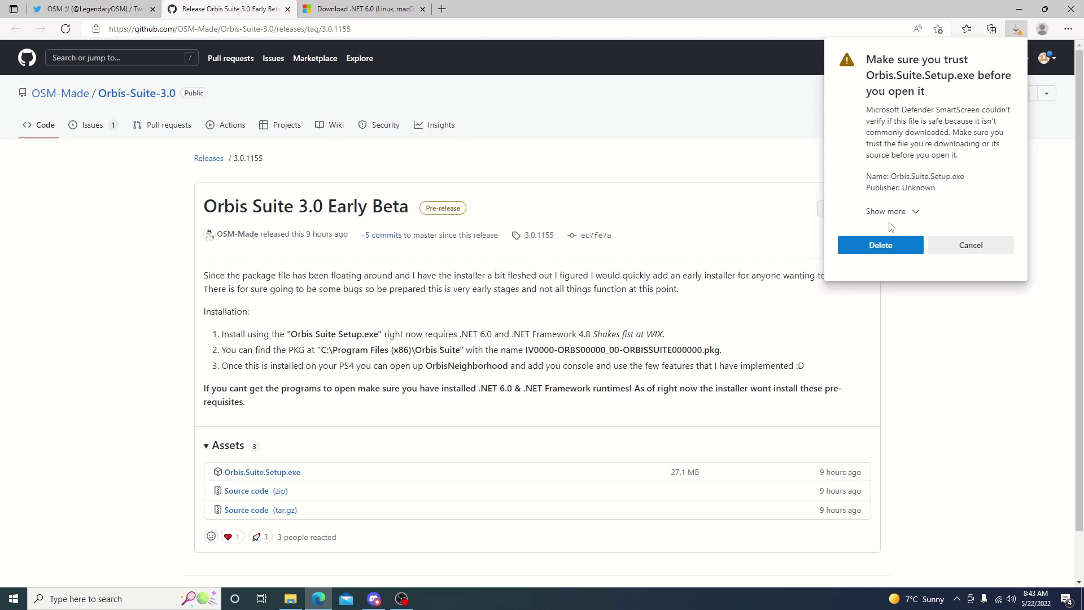
{"action": "left_click", "coordinate": [913, 212]}
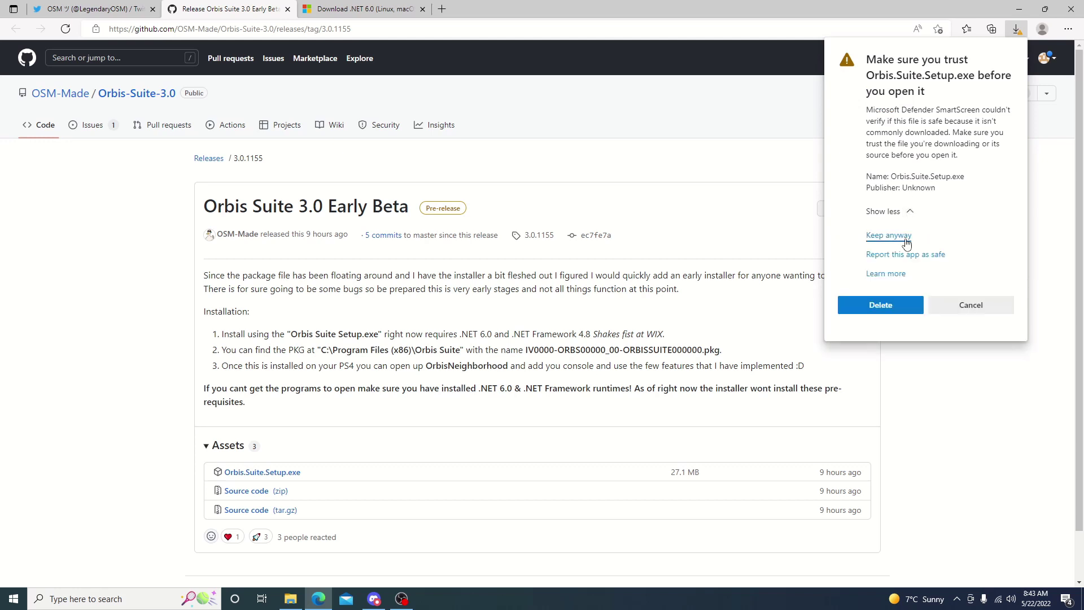
{"action": "left_click", "coordinate": [894, 235]}
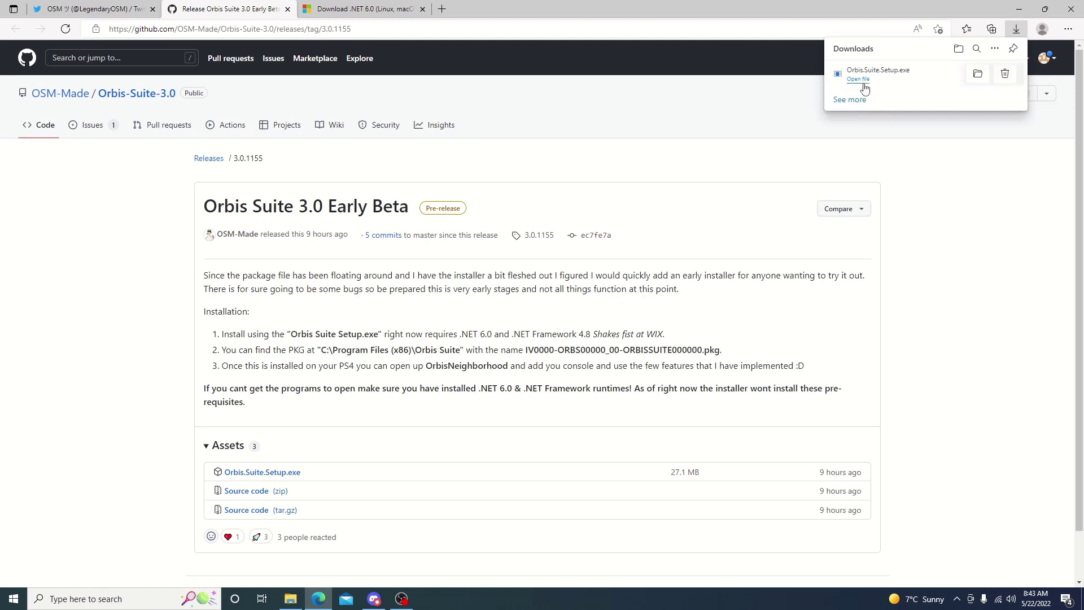
Launch the downloaded Orbis.Suite.Setup.exe and allow it to run past Microsoft Defender SmartScreen.
{"action": "left_click", "coordinate": [864, 82]}
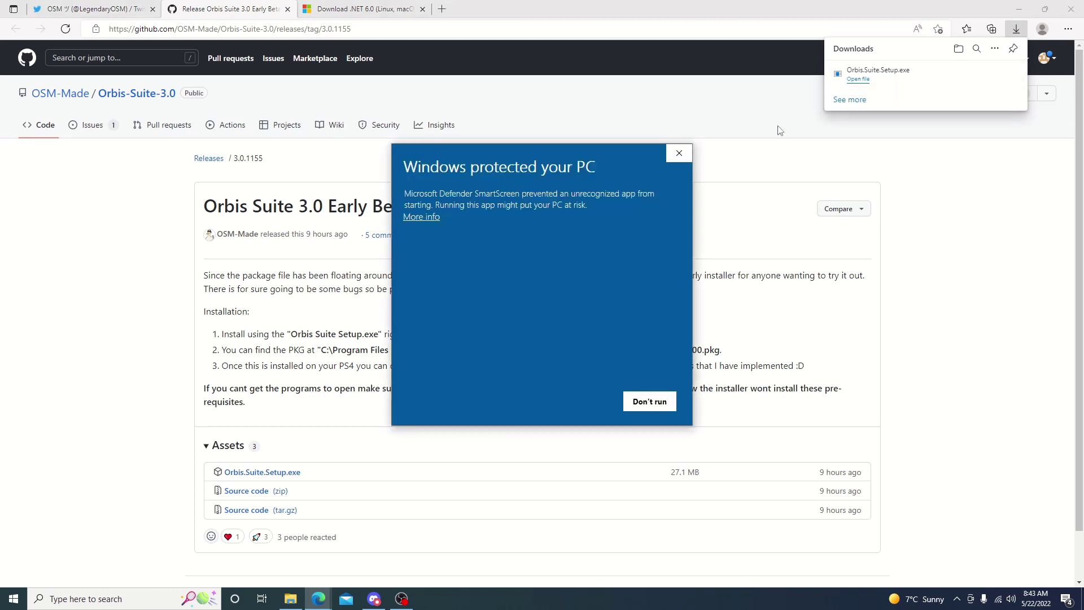
{"action": "left_click", "coordinate": [429, 218]}
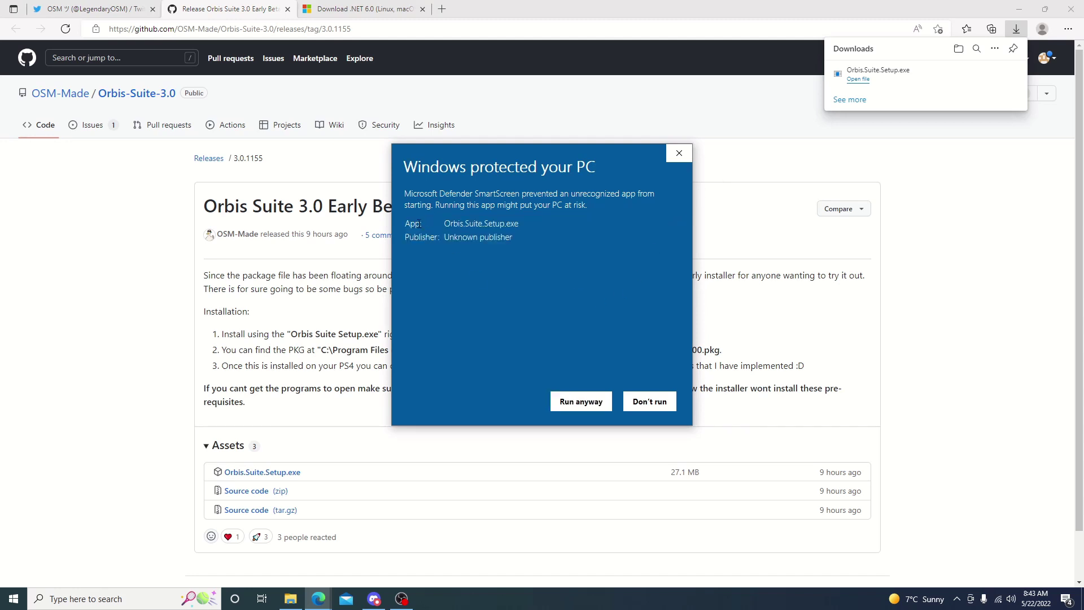
{"action": "left_click", "coordinate": [569, 397]}
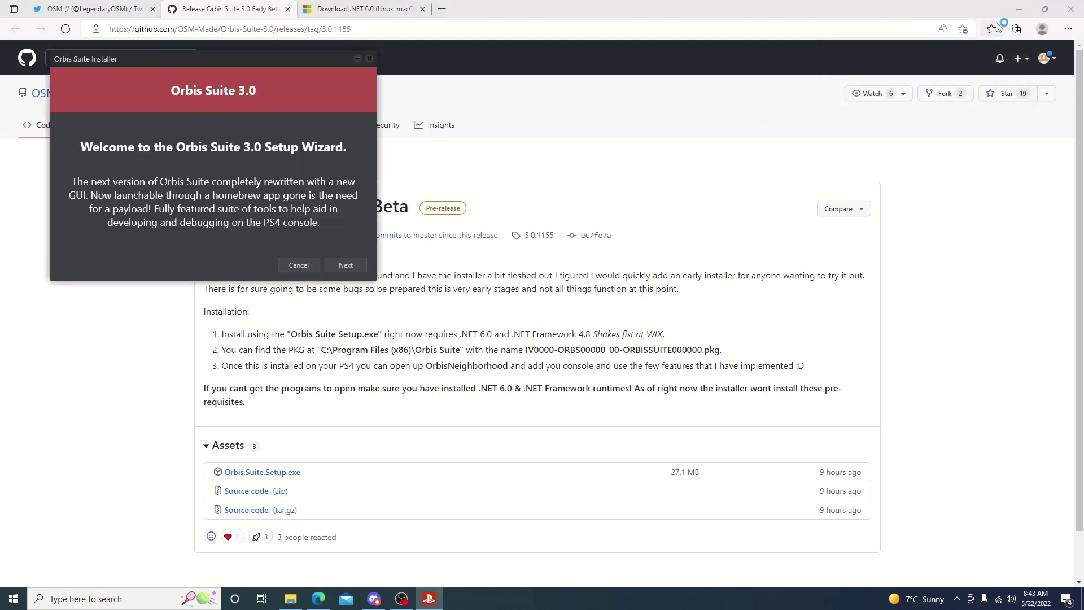
Minimize the browser, accept the license agreement, and complete the Orbis Suite 3.0 installation.
{"action": "left_click", "coordinate": [1019, 9]}
{"action": "left_click_drag", "start_coordinate": [312, 60], "coordinate": [641, 201]}
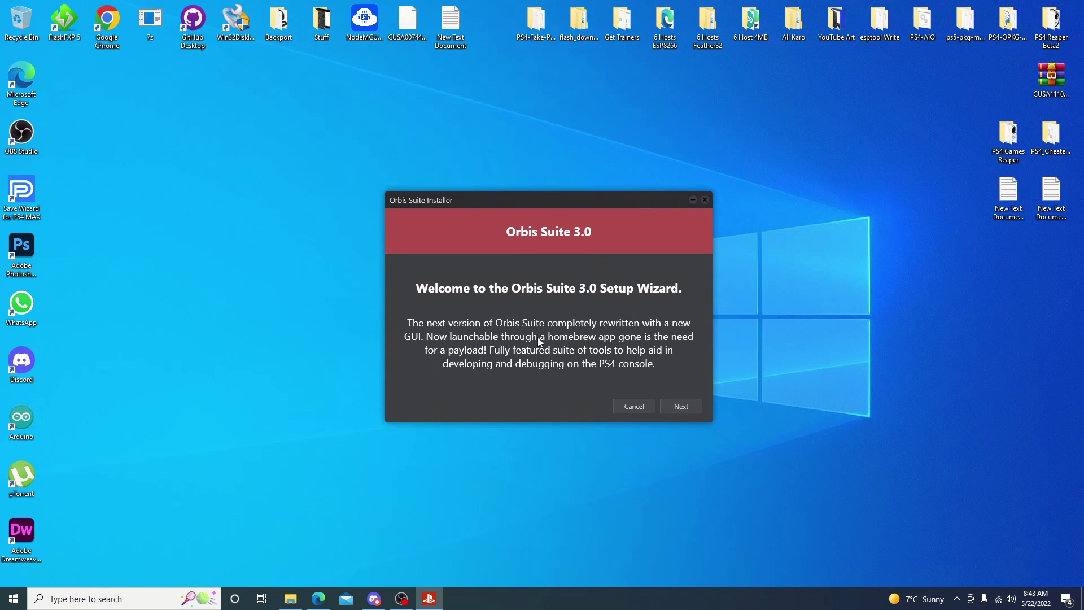
{"action": "left_click", "coordinate": [680, 406]}
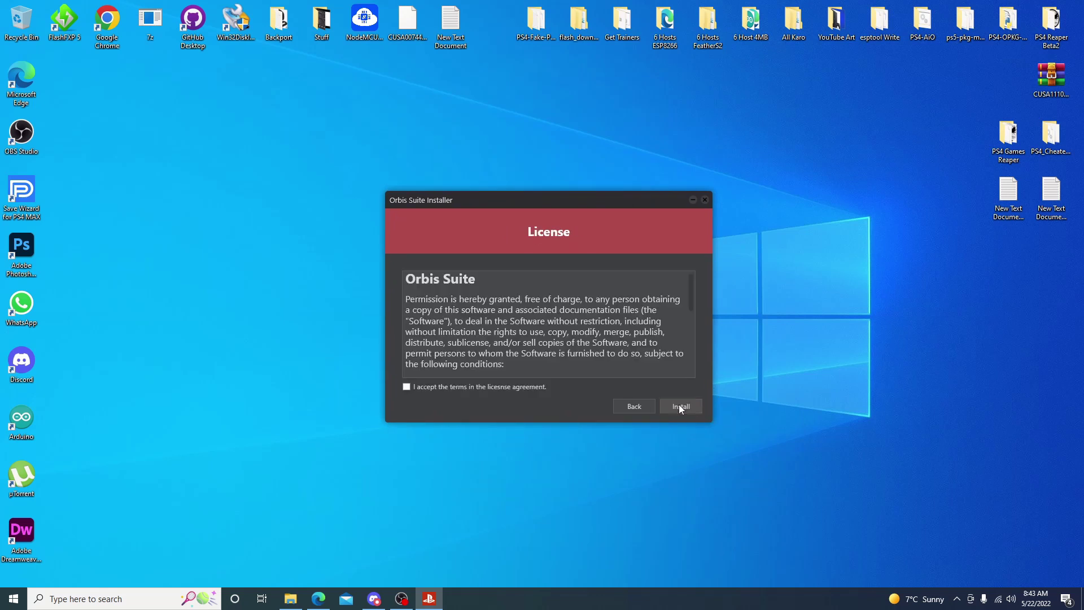
{"action": "left_click", "coordinate": [470, 388]}
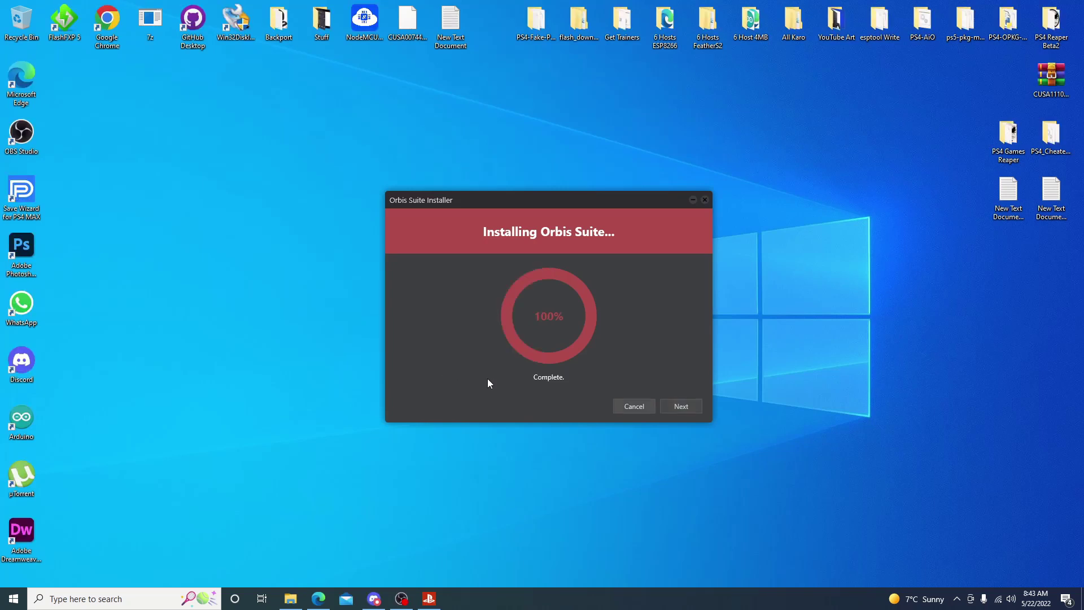
{"action": "left_click", "coordinate": [672, 406]}
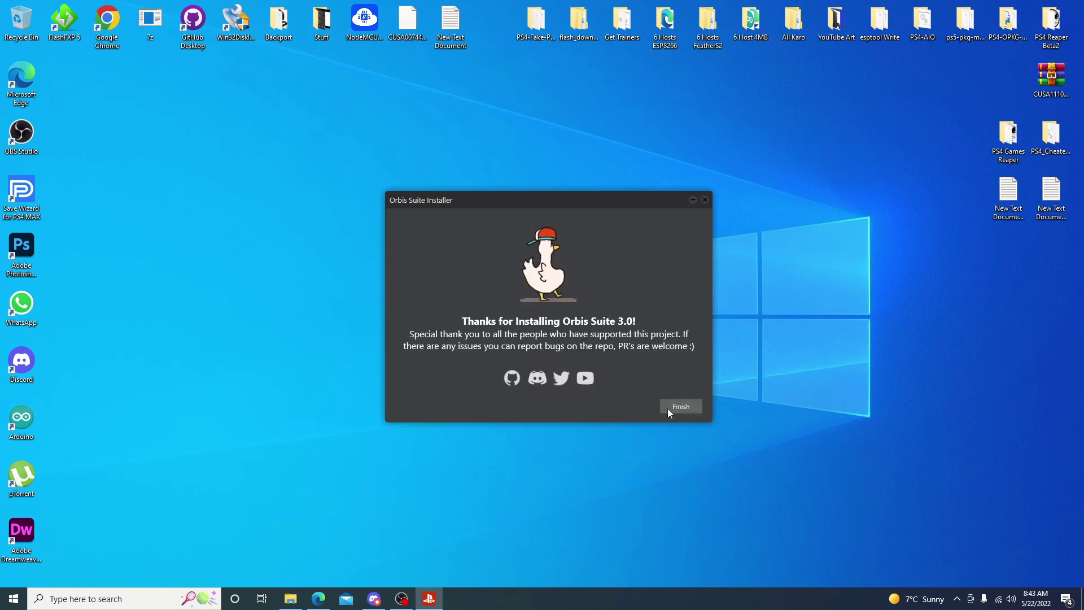
{"action": "left_click", "coordinate": [668, 408]}
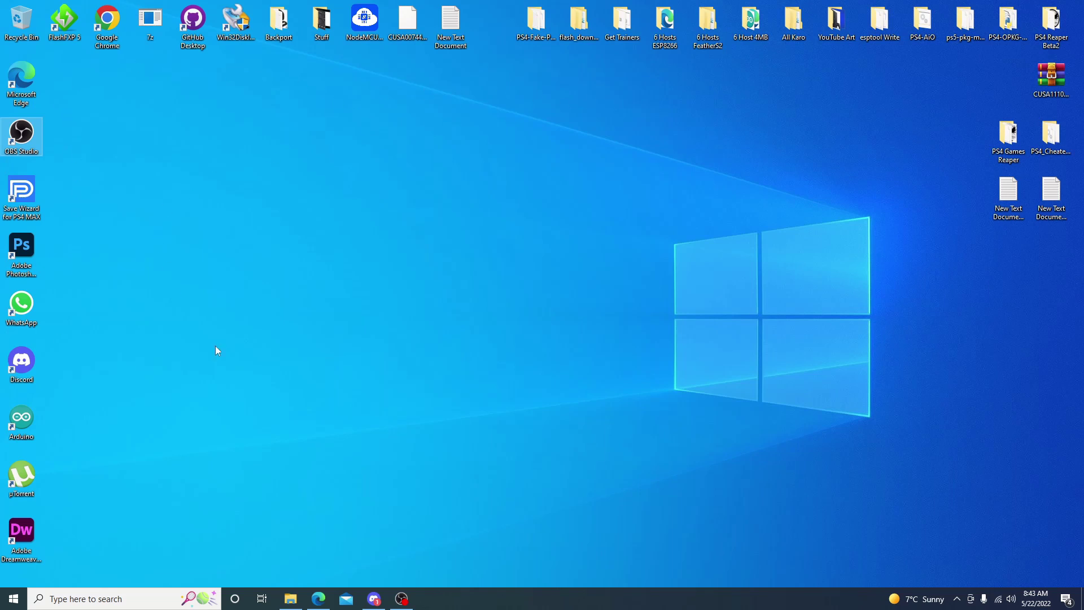
Open C:\Program Files (x86)\Orbis Suite in a new File Explorer window and select the IV0000-ORBS00000_00-ORBISSUITE000000.pkg file.
{"action": "right_click", "coordinate": [288, 603]}
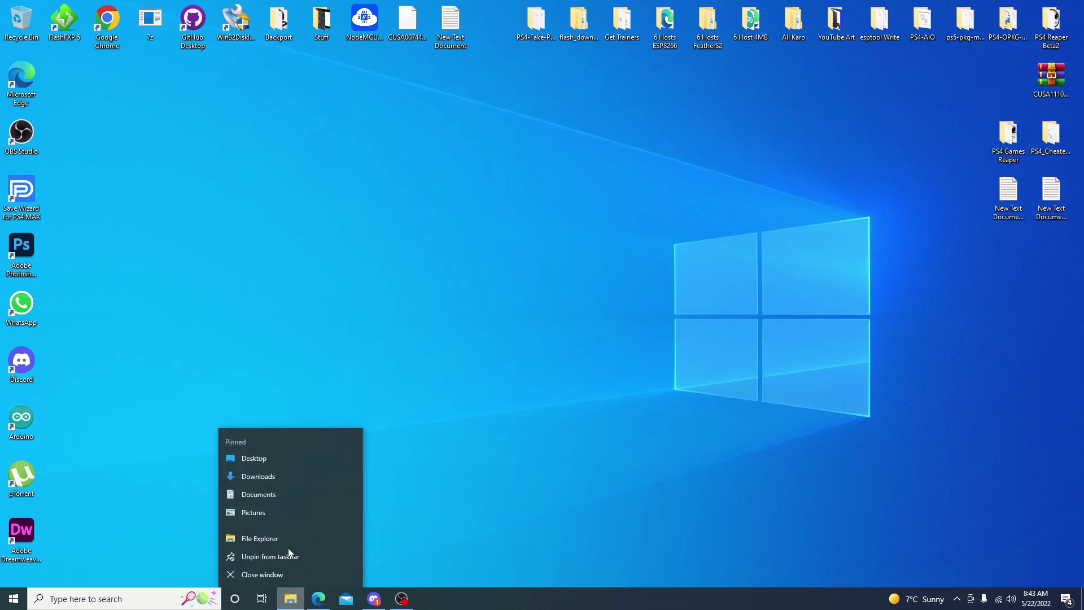
{"action": "left_click", "coordinate": [285, 536]}
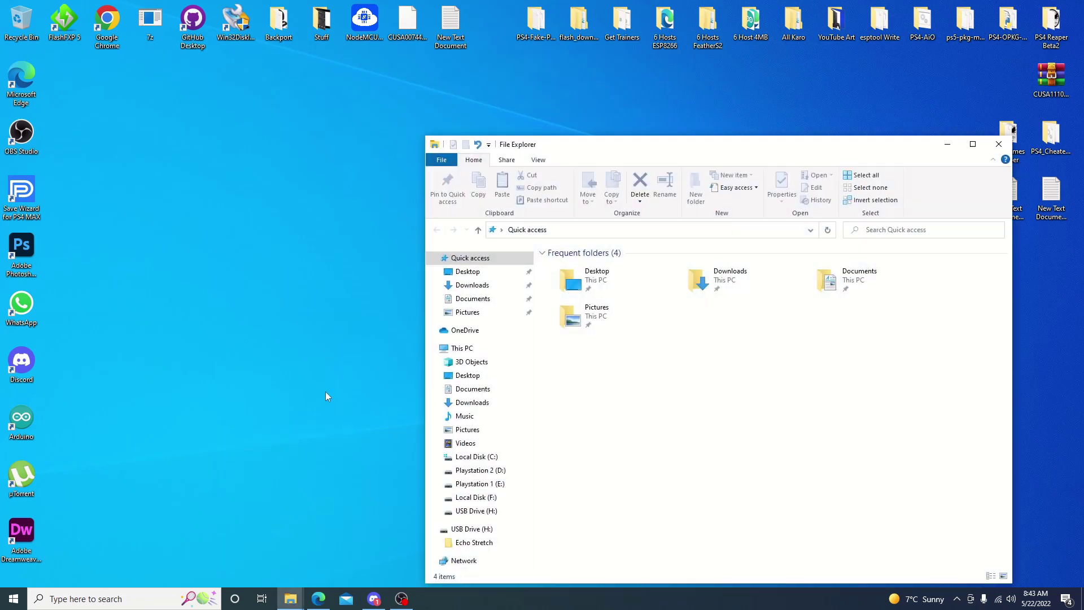
{"action": "left_click", "coordinate": [477, 456]}
{"action": "double_click", "coordinate": [613, 314]}
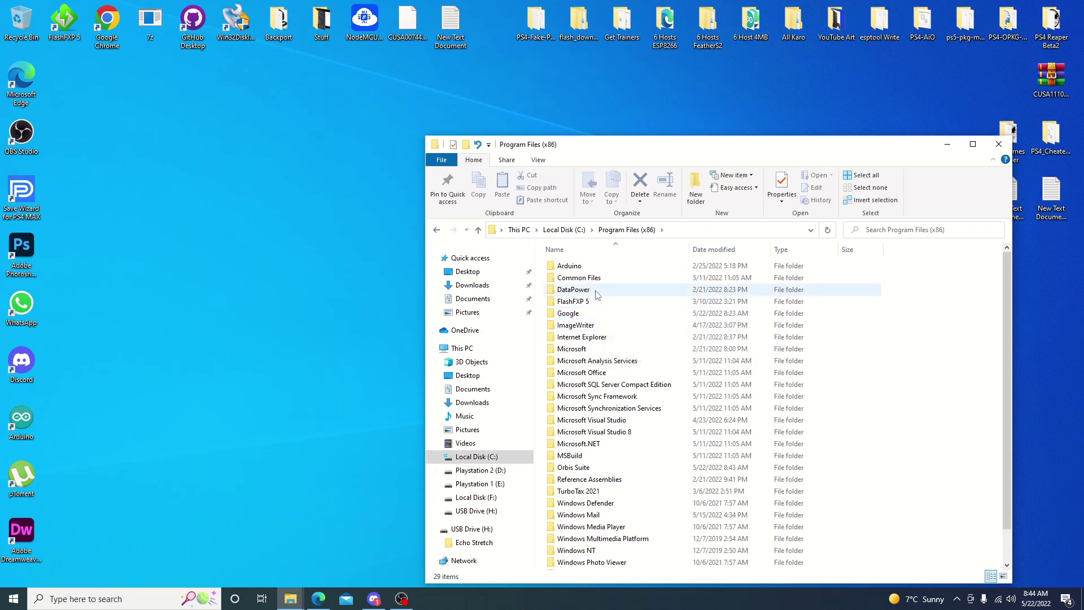
{"action": "double_click", "coordinate": [598, 468]}
{"action": "left_click", "coordinate": [603, 293]}
Bring up the USB Drive (H:) window beside the Orbis Suite folder and copy the PKG file onto the drive.
{"action": "left_click", "coordinate": [290, 598]}
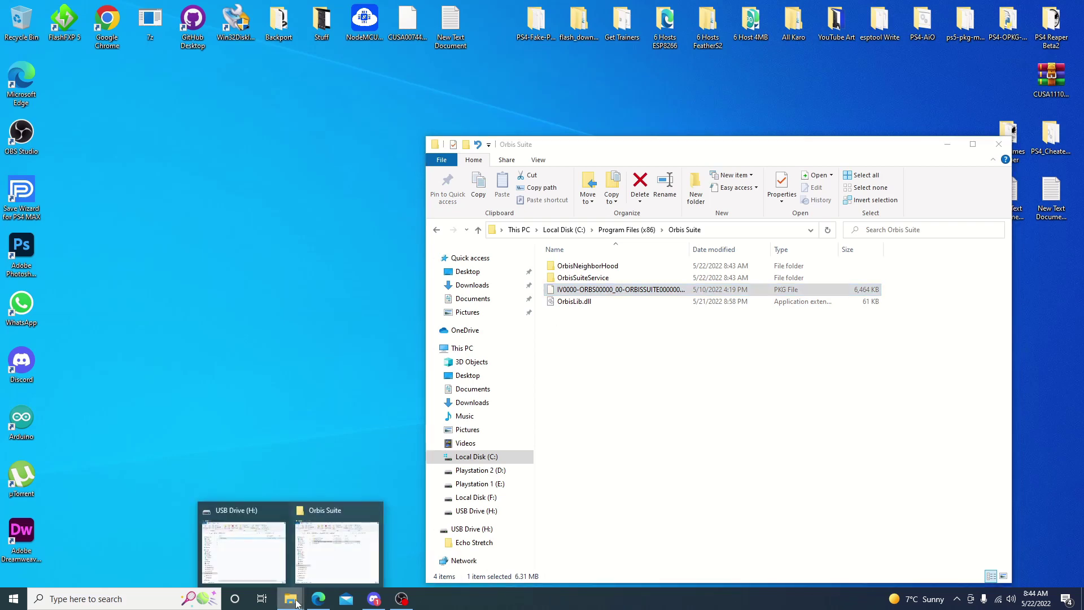
{"action": "left_click", "coordinate": [261, 546]}
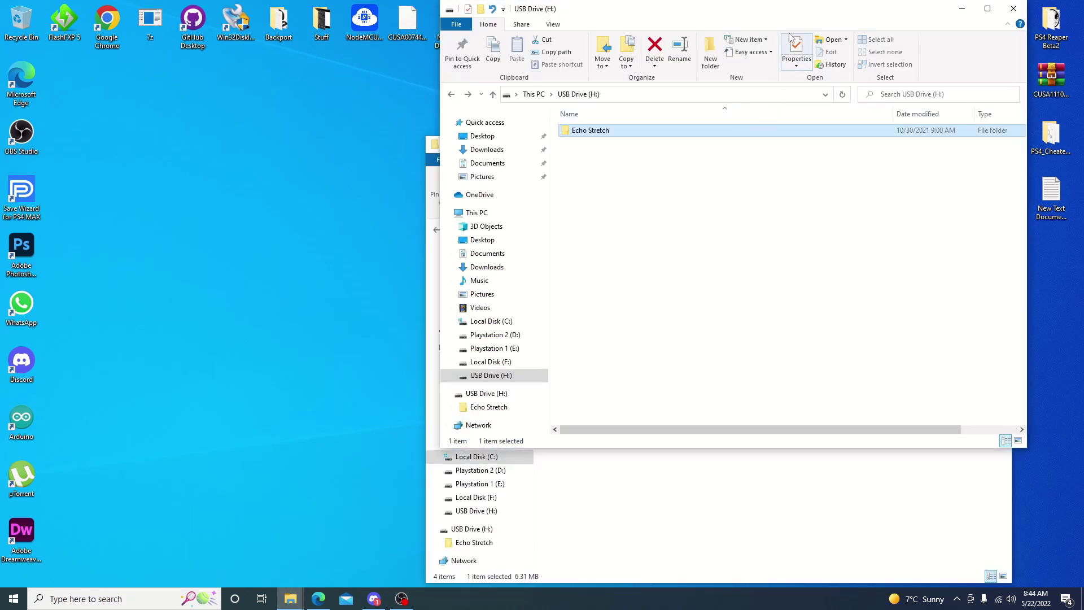
{"action": "left_click_drag", "start_coordinate": [830, 13], "coordinate": [422, 80]}
{"action": "left_click", "coordinate": [673, 410]}
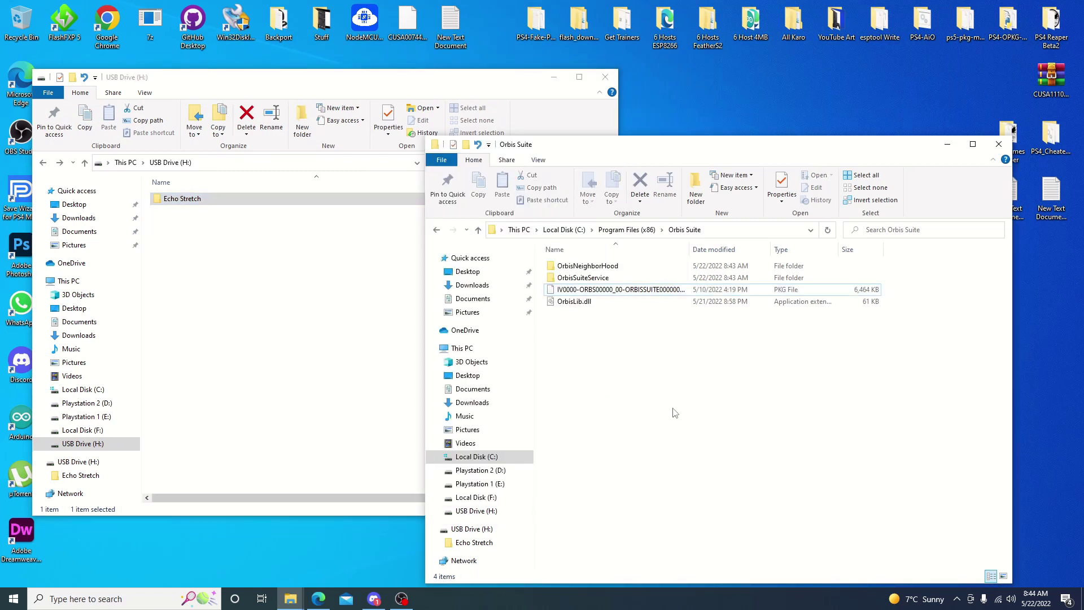
{"action": "left_click_drag", "start_coordinate": [617, 294], "coordinate": [282, 347]}
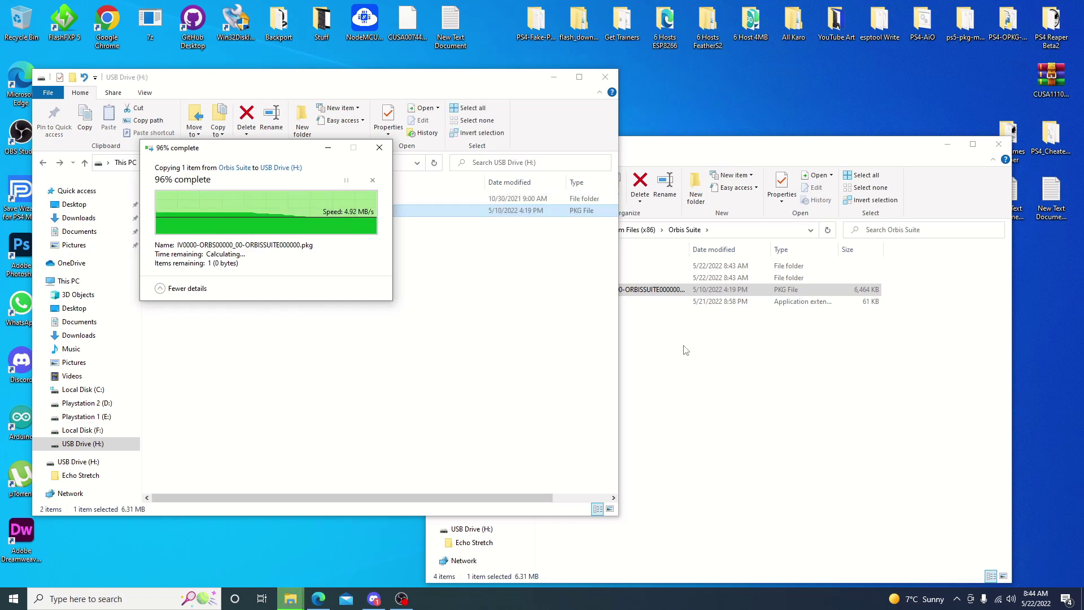
{"action": "left_click", "coordinate": [736, 354]}
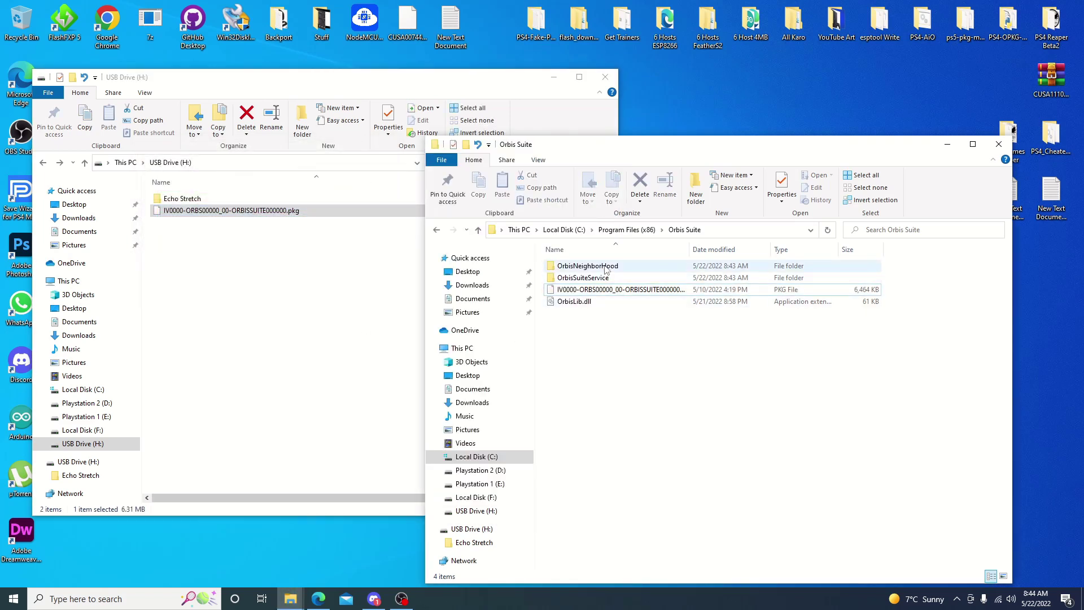
Create a desktop shortcut for the OrbisNeighborHood application from the OrbisNeighborHood folder.
{"action": "double_click", "coordinate": [587, 266]}
{"action": "left_click", "coordinate": [587, 360]}
{"action": "right_click", "coordinate": [587, 360]}
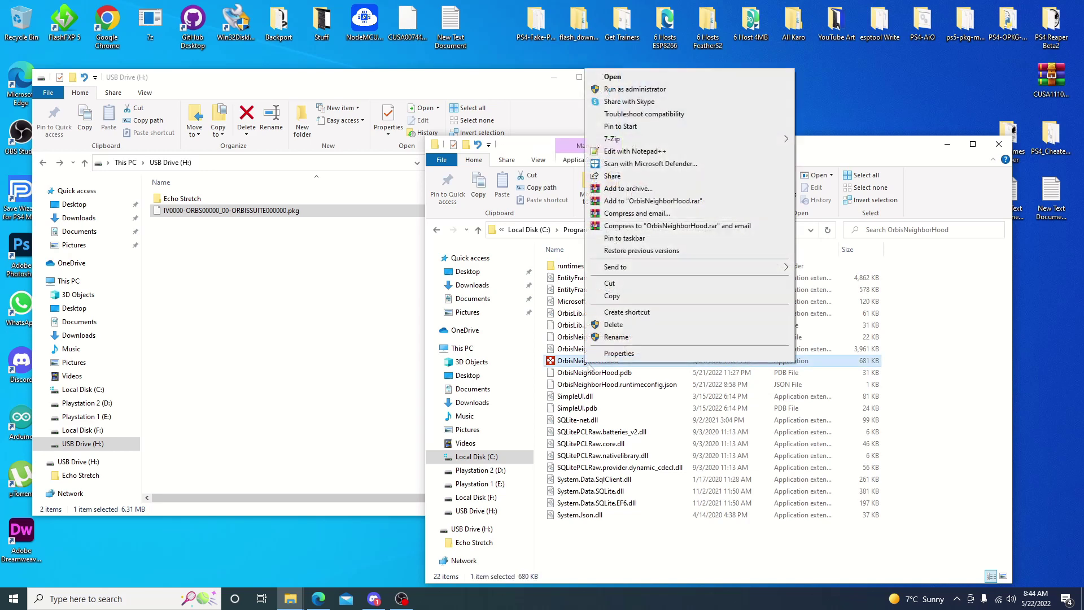
{"action": "left_click", "coordinate": [650, 316]}
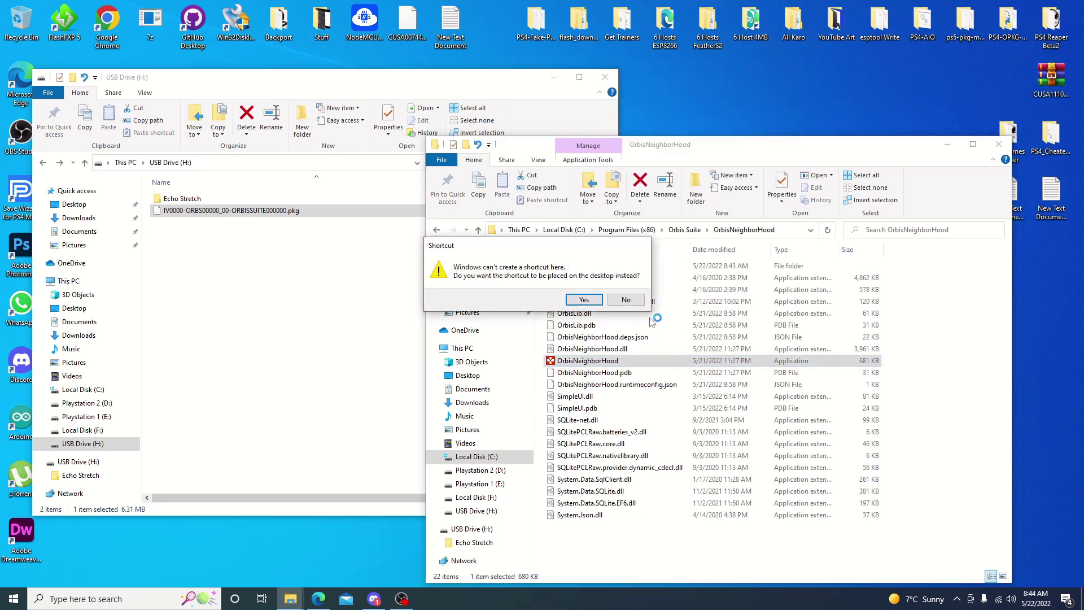
{"action": "left_click", "coordinate": [584, 299]}
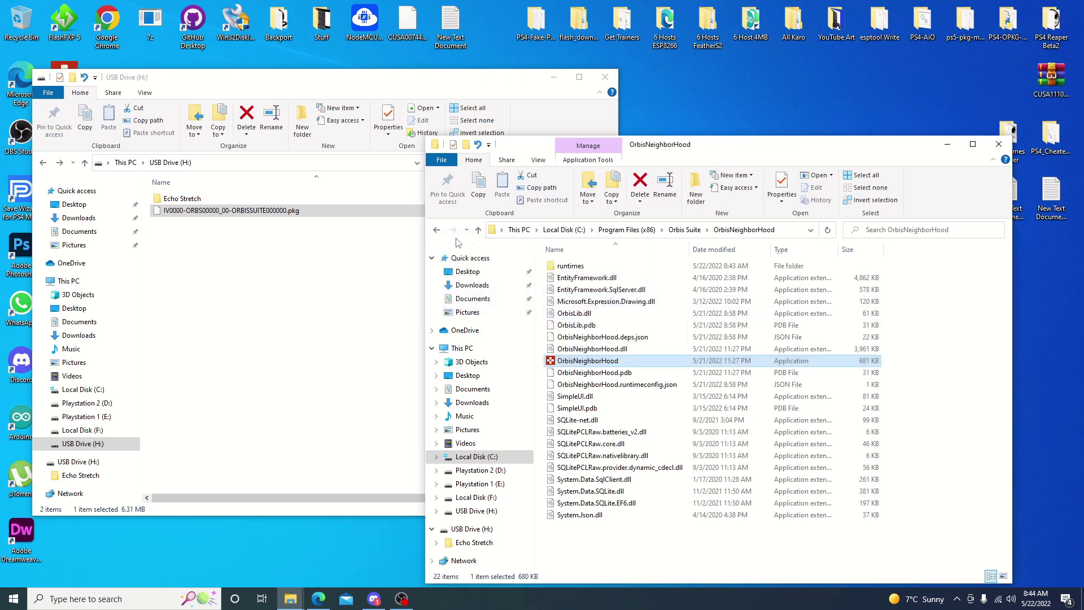
Create a desktop shortcut for the OrbisSuiteService application from the OrbisSuiteService folder, and close that folder window.
{"action": "left_click", "coordinate": [436, 229]}
{"action": "double_click", "coordinate": [581, 277]}
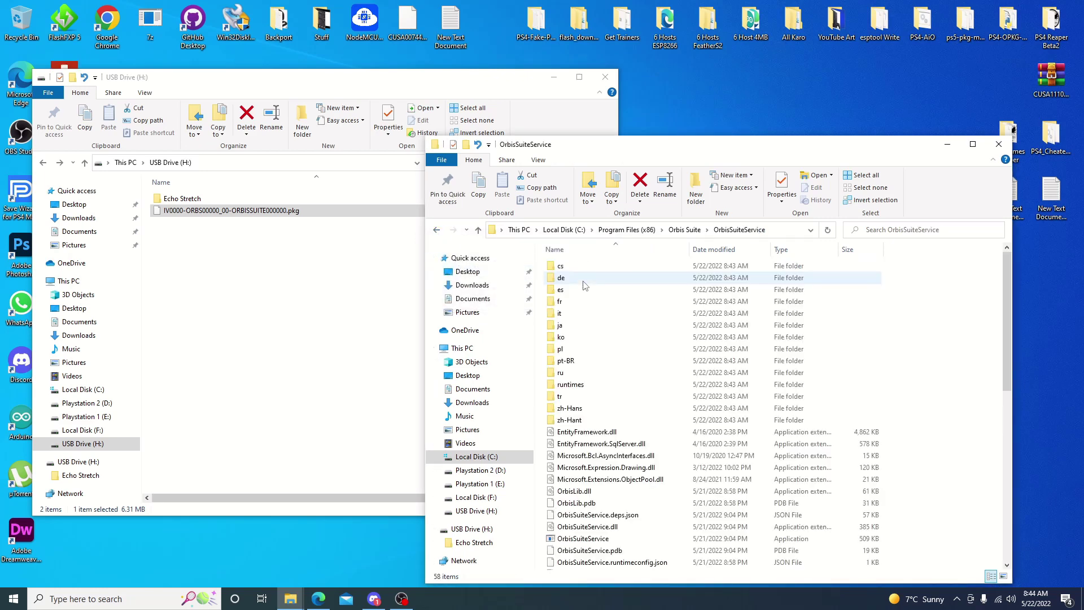
{"action": "left_click", "coordinate": [597, 538]}
{"action": "right_click", "coordinate": [597, 538]}
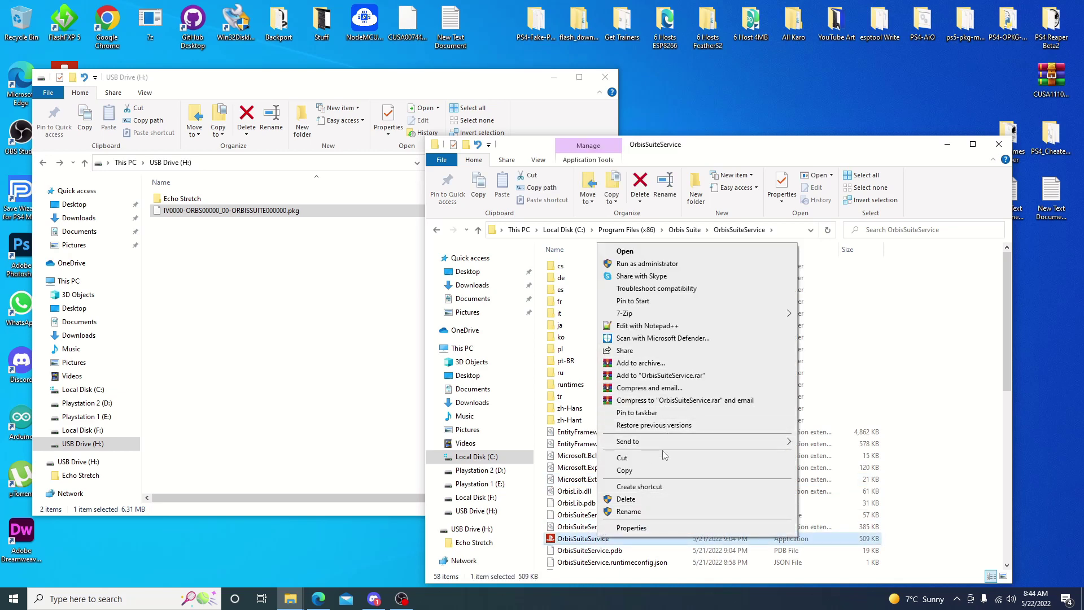
{"action": "mouse_move", "coordinate": [659, 450]}
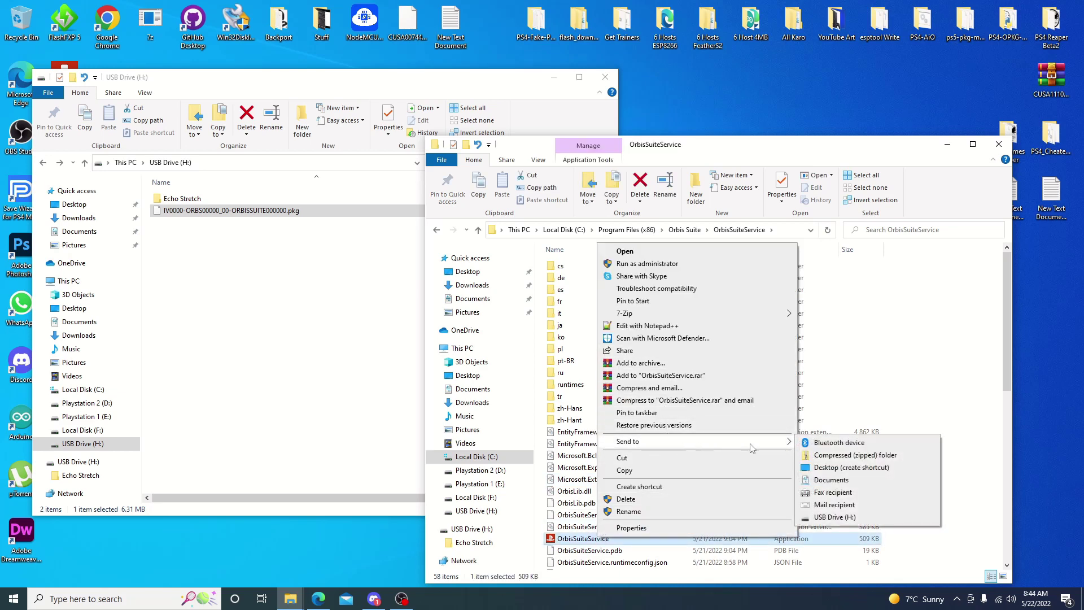
{"action": "left_click", "coordinate": [844, 467]}
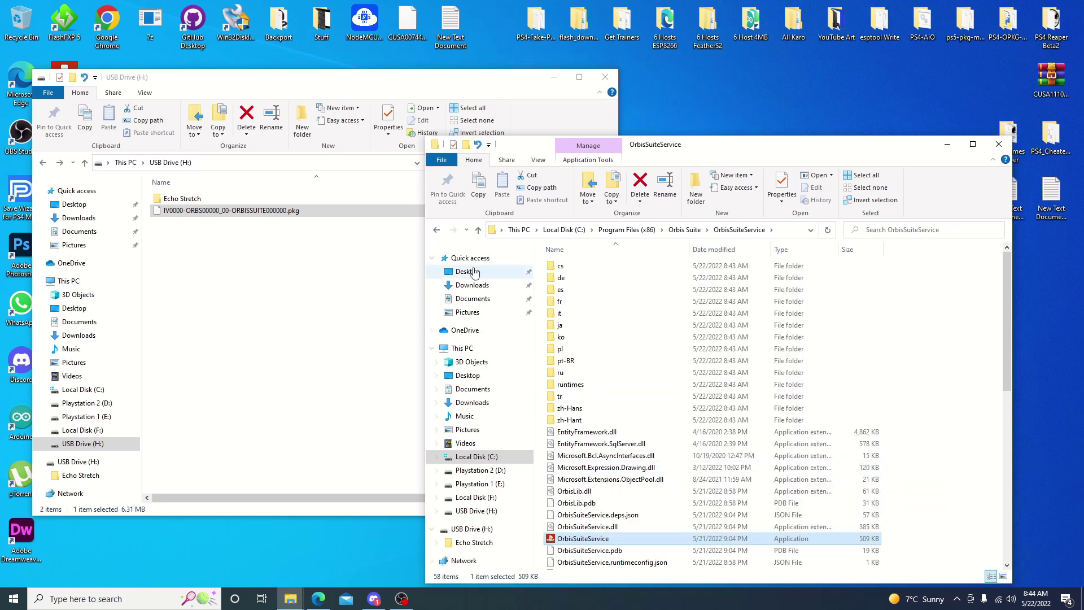
{"action": "left_click", "coordinate": [998, 144]}
{"action": "left_click_drag", "start_coordinate": [397, 83], "coordinate": [705, 111]}
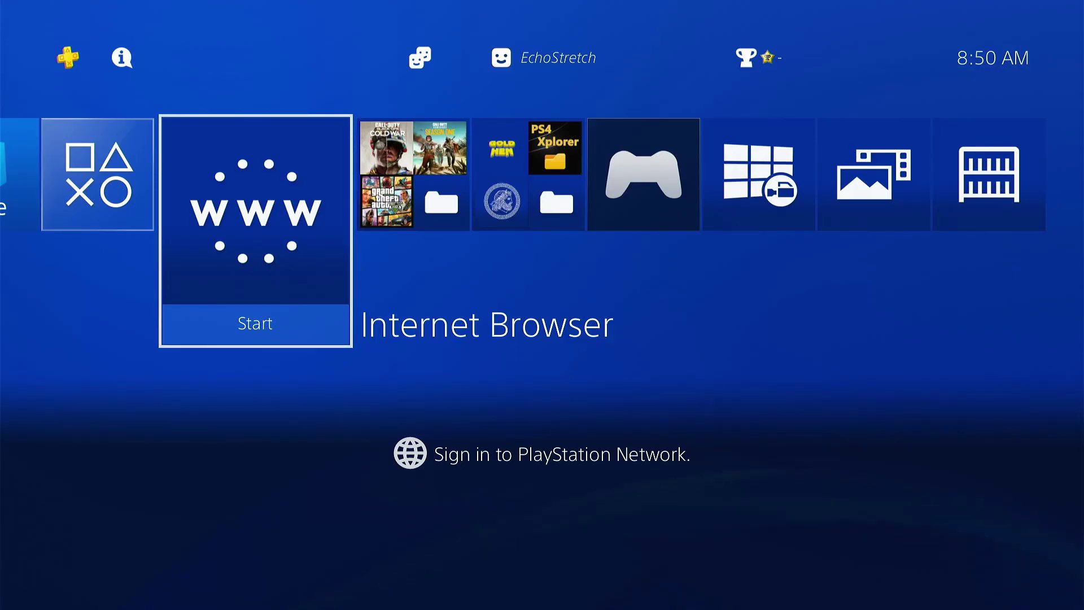
Switch to the PS4 and open Debug Settings from the system Settings.
{"action": "key", "text": "Up"}
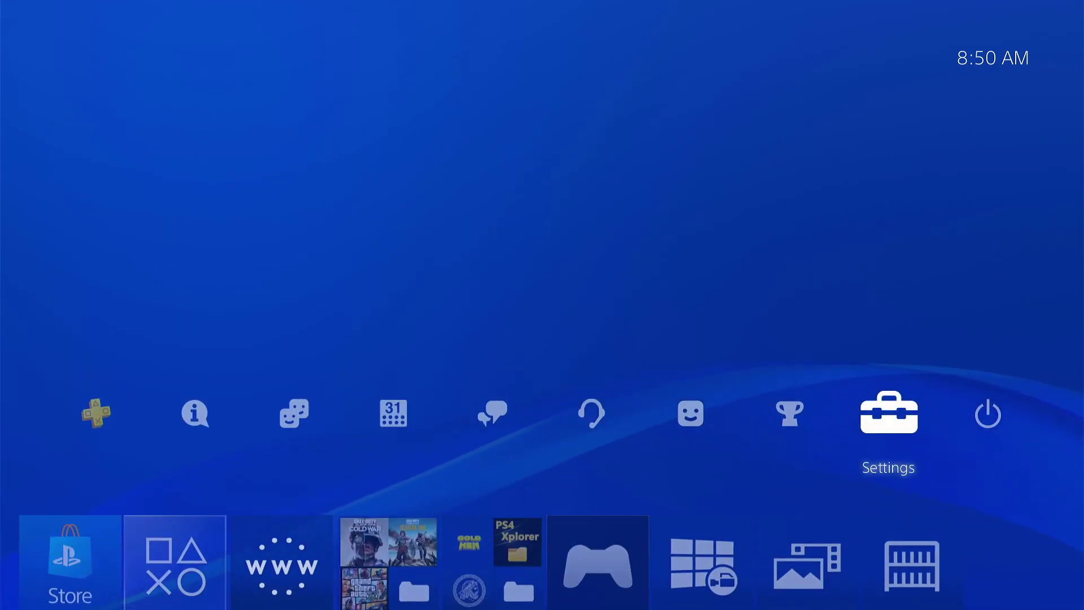
{"action": "key", "text": "Return"}
{"action": "key", "text": "Down"}
{"action": "key", "text": "Down"}
{"action": "key", "text": "Down"}
{"action": "key", "text": "Down"}
{"action": "key", "text": "Down"}
{"action": "key", "text": "Down"}
{"action": "key", "text": "Down"}
{"action": "key", "text": "Down"}
{"action": "key", "text": "Down"}
{"action": "key", "text": "Down"}
{"action": "key", "text": "Down"}
{"action": "key", "text": "Down"}
{"action": "key", "text": "Down"}
{"action": "key", "text": "Down"}
{"action": "key", "text": "Down"}
{"action": "key", "text": "Down"}
{"action": "key", "text": "Down"}
{"action": "key", "text": "Down"}
{"action": "key", "text": "Down"}
{"action": "key", "text": "Return"}
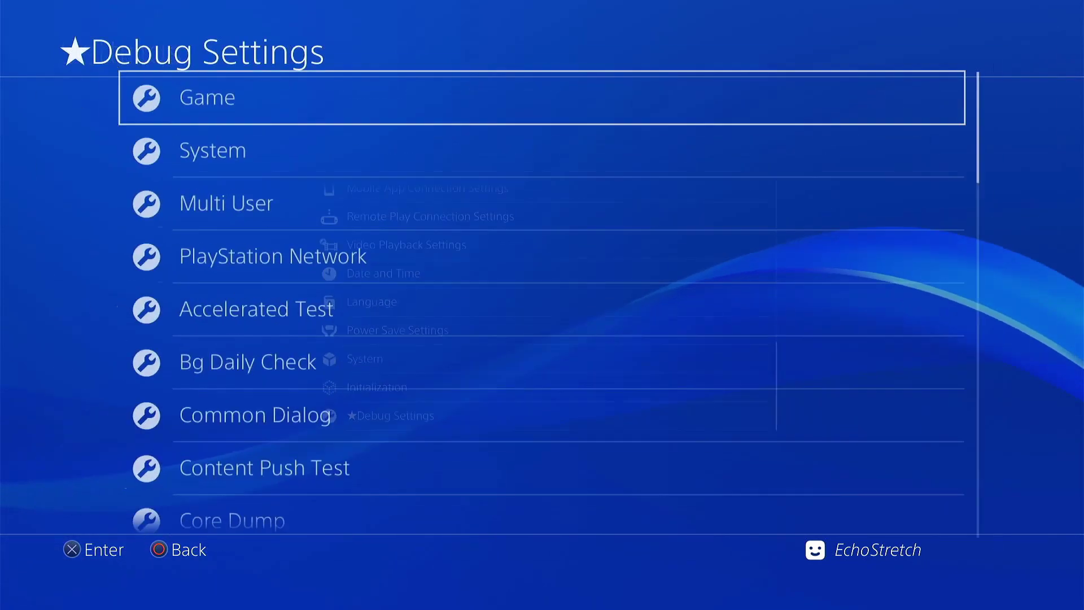
Install IV0000-ORBS00000_00-ORBISSUITE000000.pkg with the Package Installer under Game, and return to the main Settings list.
{"action": "key", "text": "Return"}
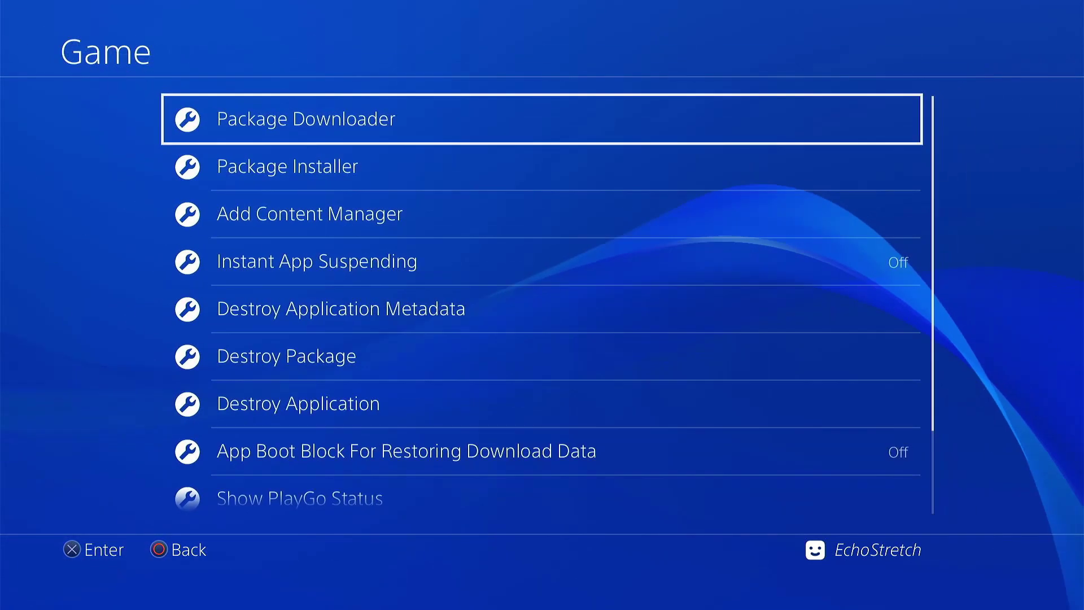
{"action": "key", "text": "Down"}
{"action": "key", "text": "Return"}
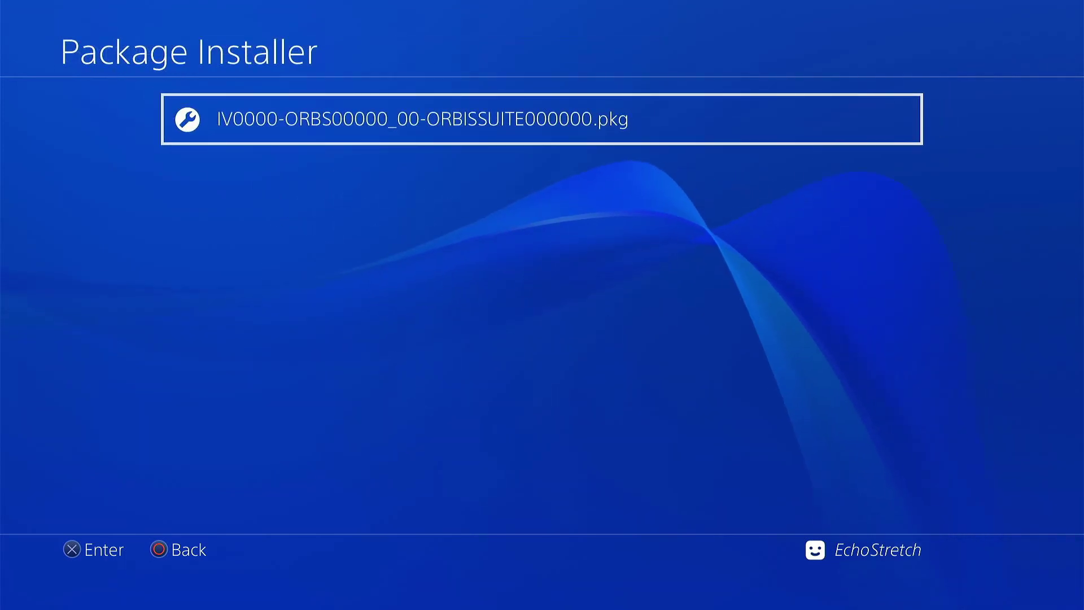
{"action": "key", "text": "Return"}
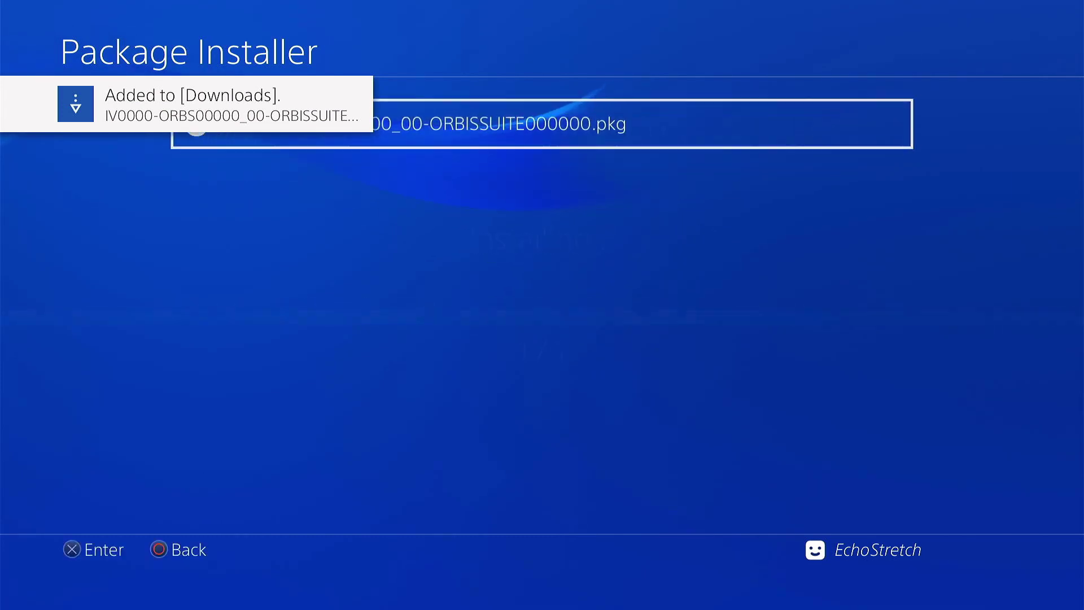
{"action": "key", "text": "Escape"}
{"action": "key", "text": "Escape"}
{"action": "key", "text": "Escape"}
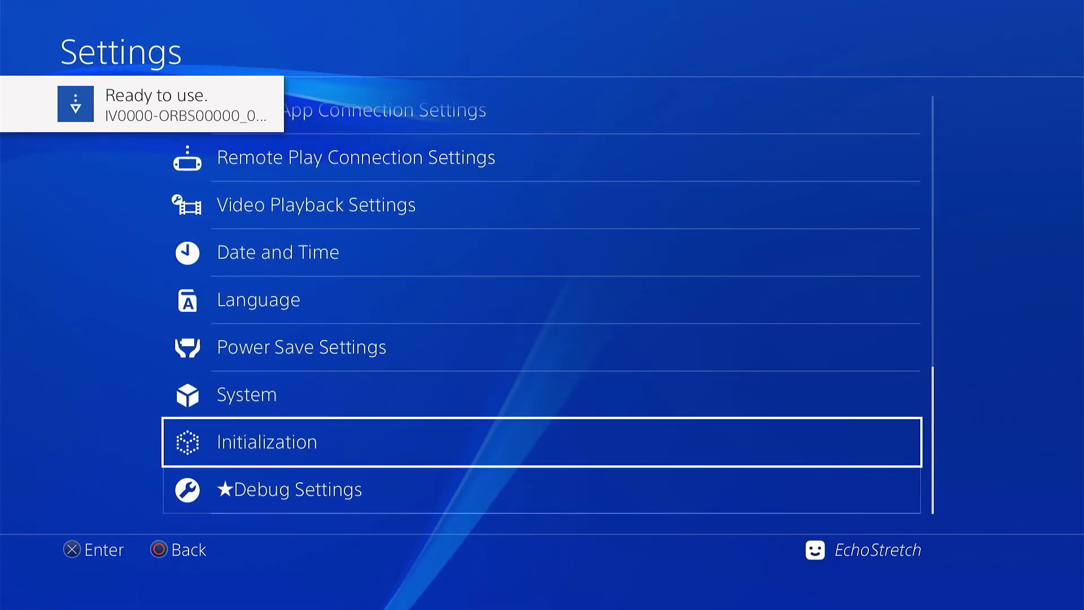
Enable the FTP Server and the BinLoader Server in the GoldHEN settings.
{"action": "key", "text": "Up"}
{"action": "key", "text": "Up"}
{"action": "key", "text": "Up"}
{"action": "key", "text": "Up"}
{"action": "key", "text": "Up"}
{"action": "key", "text": "Up"}
{"action": "key", "text": "Up"}
{"action": "key", "text": "Up"}
{"action": "key", "text": "Up"}
{"action": "key", "text": "Up"}
{"action": "key", "text": "Up"}
{"action": "key", "text": "Up"}
{"action": "key", "text": "Up"}
{"action": "key", "text": "Up"}
{"action": "key", "text": "Up"}
{"action": "key", "text": "Up"}
{"action": "key", "text": "Up"}
{"action": "key", "text": "Up"}
{"action": "key", "text": "Up"}
{"action": "key", "text": "Up"}
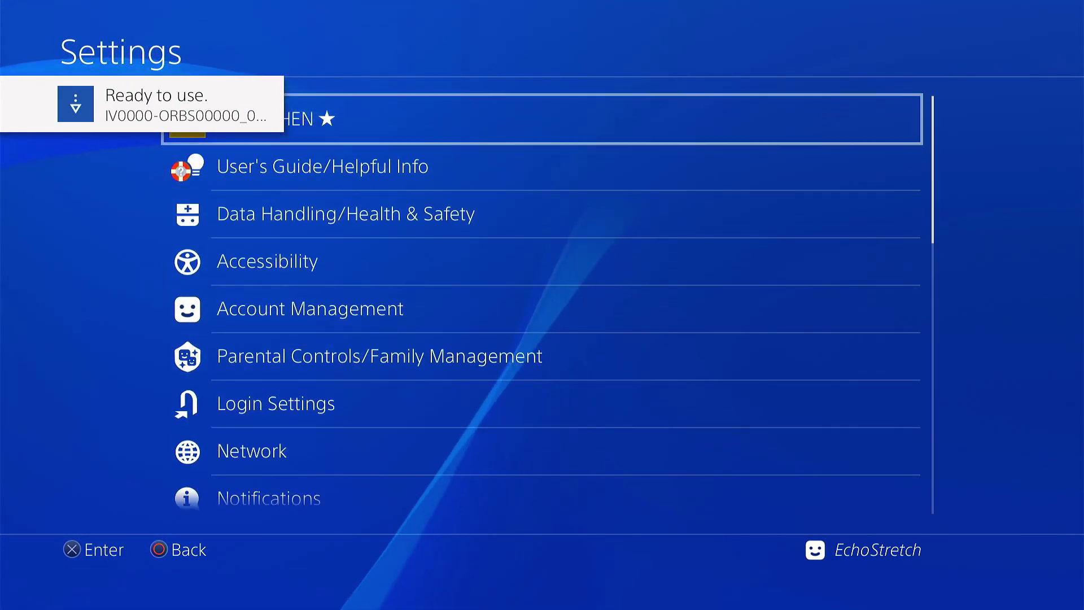
{"action": "key", "text": "Return"}
{"action": "key", "text": "Return"}
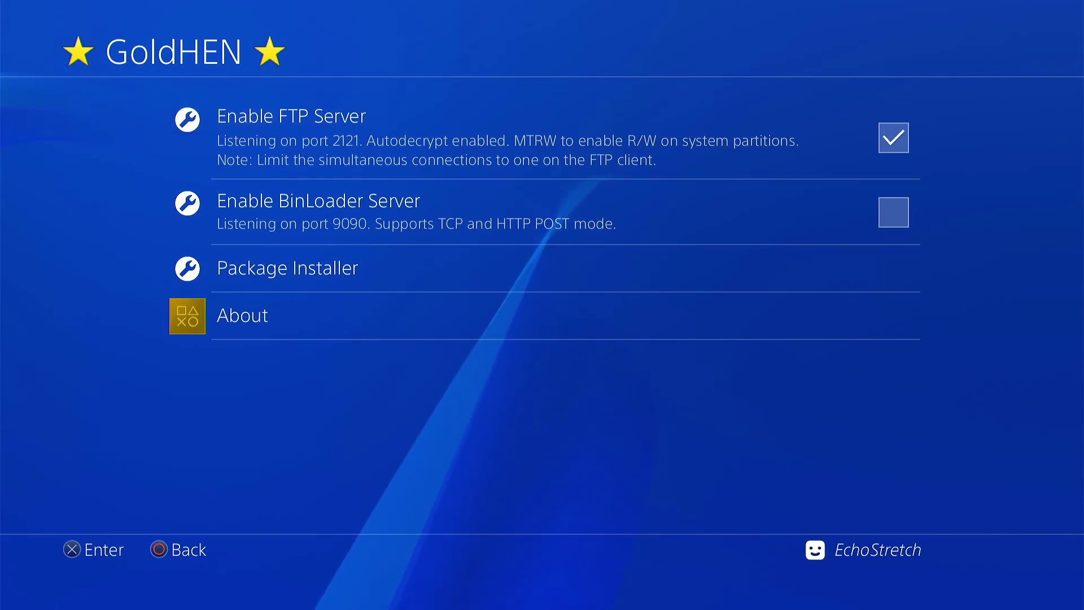
{"action": "key", "text": "Down"}
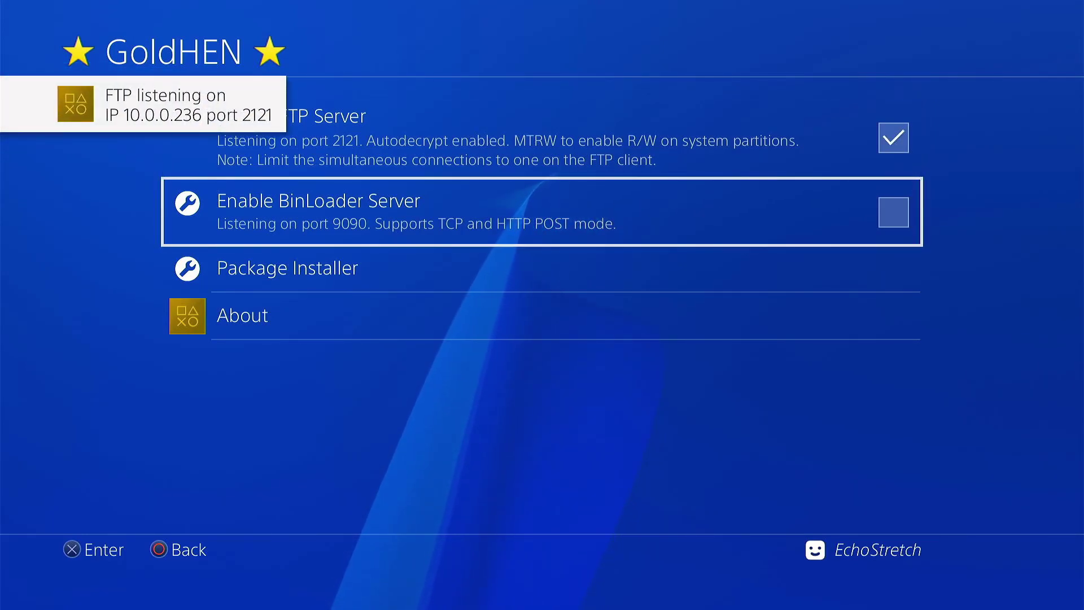
{"action": "key", "text": "Return"}
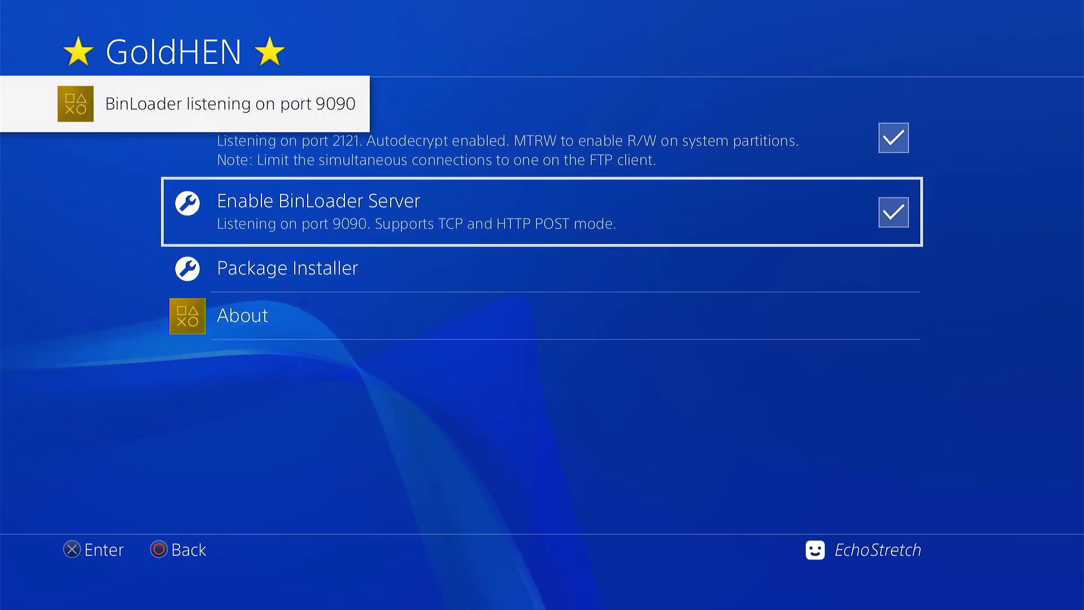
Return to the PS4 home screen and select the Orbis Suite application.
{"action": "key", "text": "Escape"}
{"action": "key", "text": "Escape"}
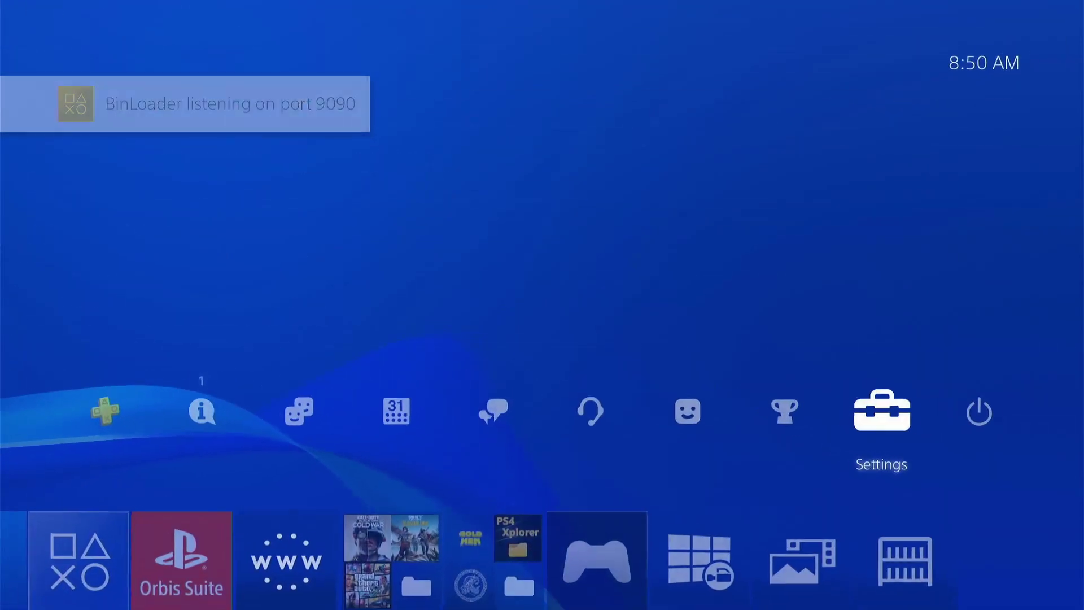
{"action": "key", "text": "Down"}
{"action": "key", "text": "Left"}
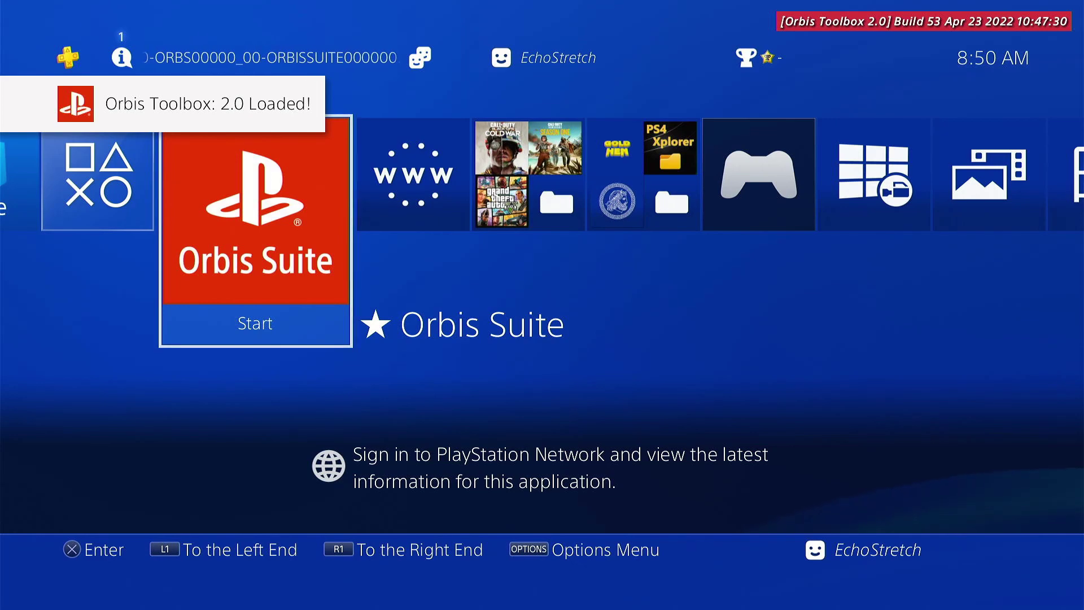
Check the FTP Server and BinLoader Server options in the GoldHEN settings, and return to the home screen.
{"action": "key", "text": "Up"}
{"action": "key", "text": "Down"}
{"action": "key", "text": "Up"}
{"action": "key", "text": "Return"}
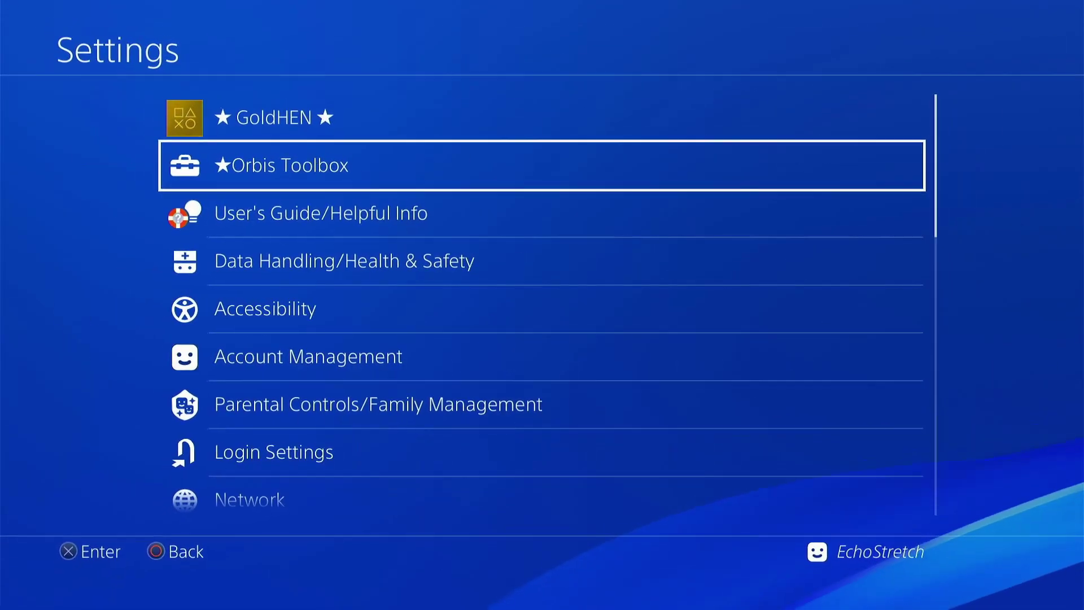
{"action": "key", "text": "Up"}
{"action": "key", "text": "Return"}
{"action": "key", "text": "Down"}
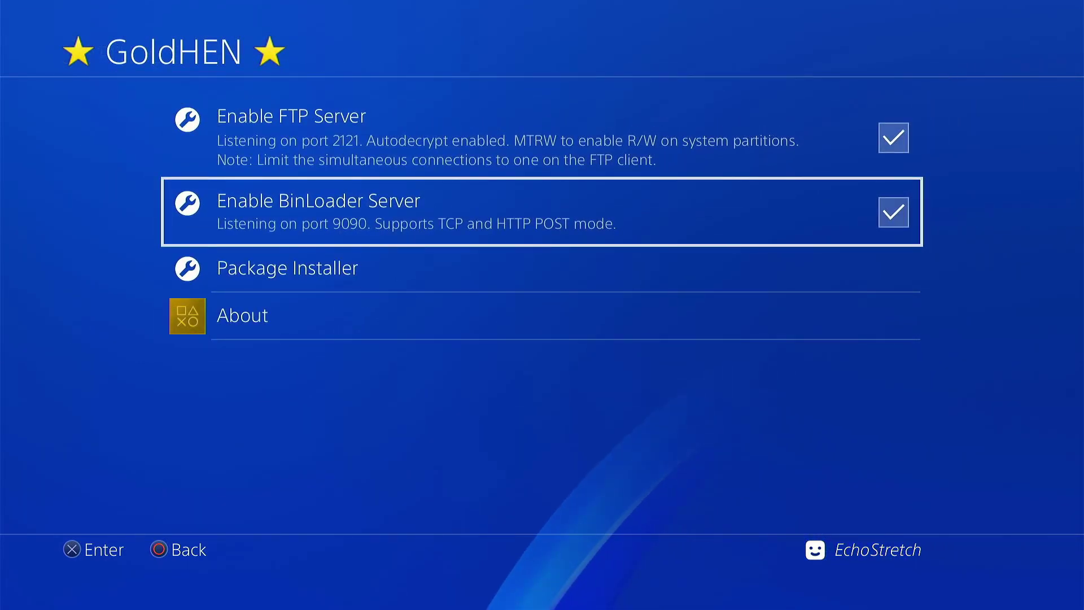
{"action": "key", "text": "Up"}
{"action": "key", "text": "Down"}
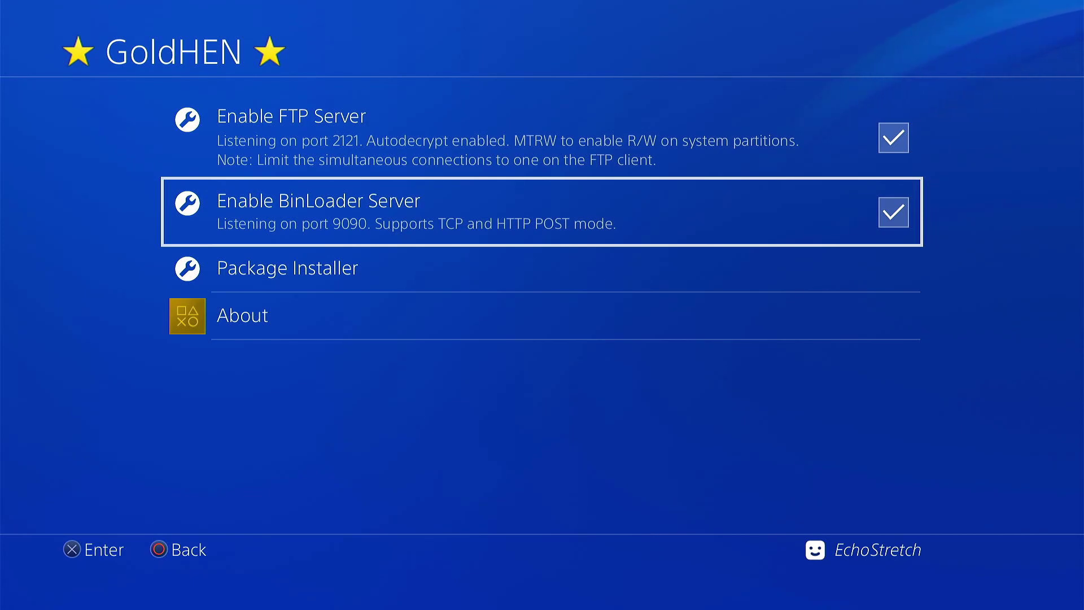
{"action": "key", "text": "Up"}
{"action": "key", "text": "Escape"}
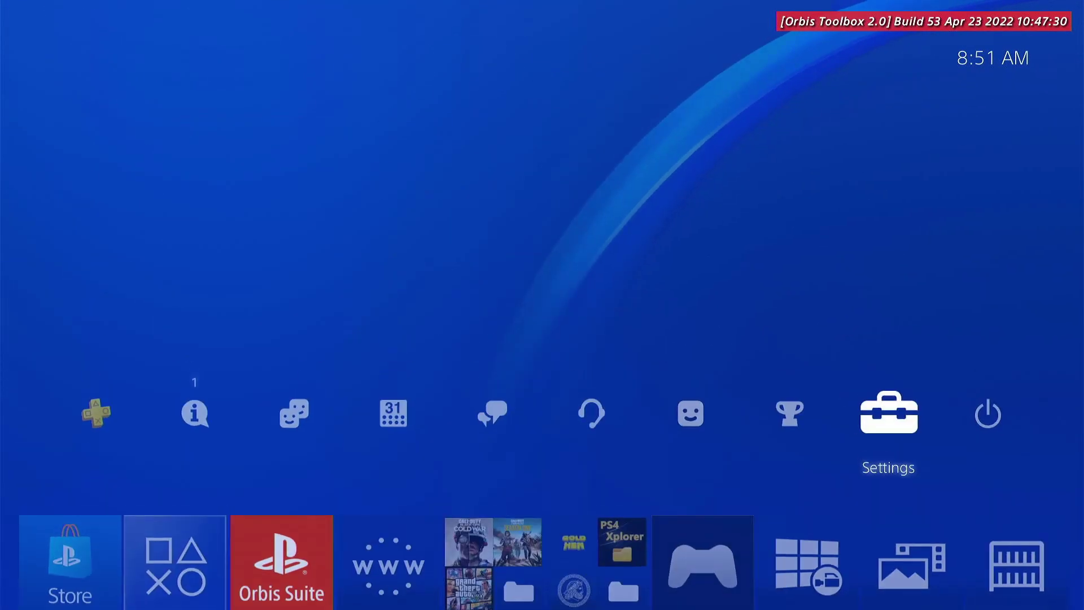
{"action": "key", "text": "Down"}
{"action": "key", "text": "Up"}
{"action": "key", "text": "Left"}
{"action": "key", "text": "Left"}
{"action": "key", "text": "Left"}
{"action": "key", "text": "Left"}
{"action": "key", "text": "Left"}
{"action": "key", "text": "Left"}
{"action": "key", "text": "Left"}
{"action": "key", "text": "Left"}
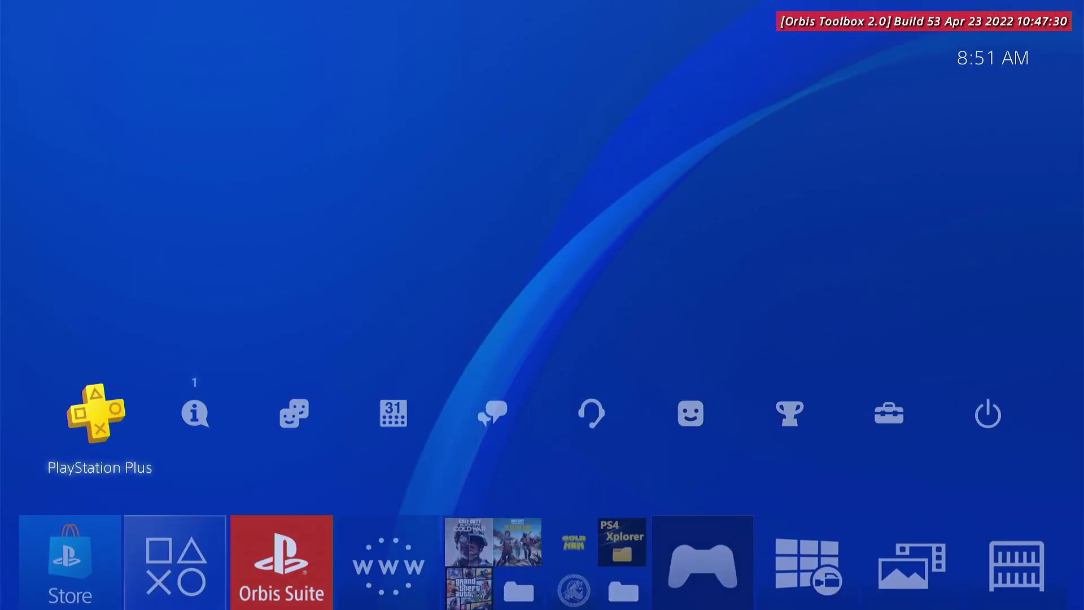
{"action": "key", "text": "Right"}
{"action": "key", "text": "Right"}
{"action": "key", "text": "Right"}
{"action": "key", "text": "Right"}
{"action": "key", "text": "Right"}
{"action": "key", "text": "Right"}
{"action": "key", "text": "Right"}
{"action": "key", "text": "Right"}
{"action": "key", "text": "Right"}
{"action": "key", "text": "Left"}
Open the Orbis Toolbox Settings page within Orbis Toolbox in the PS4 Settings.
{"action": "key", "text": "Return"}
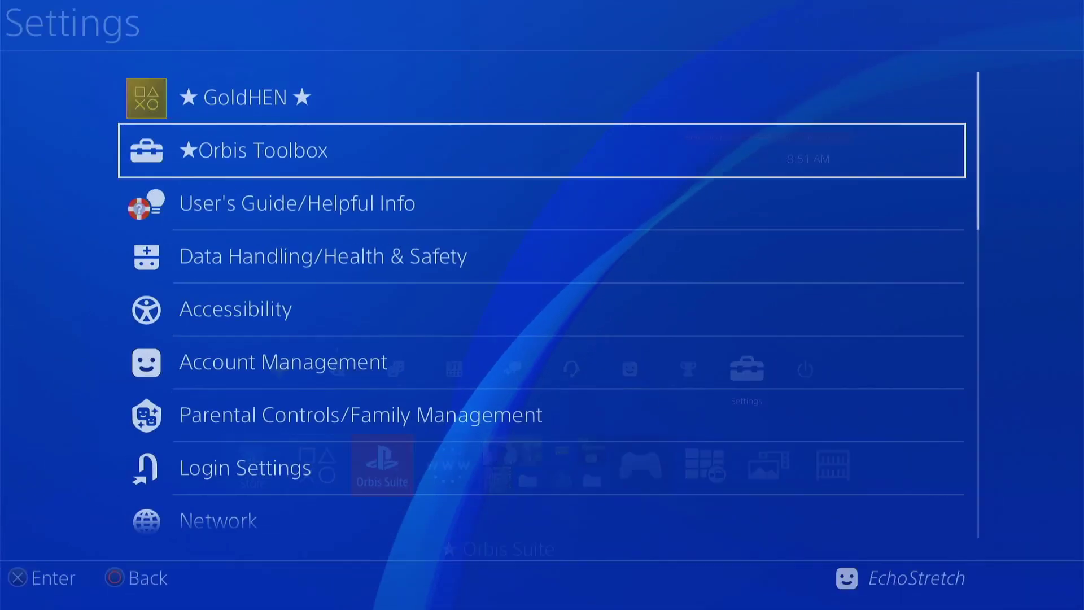
{"action": "key", "text": "Return"}
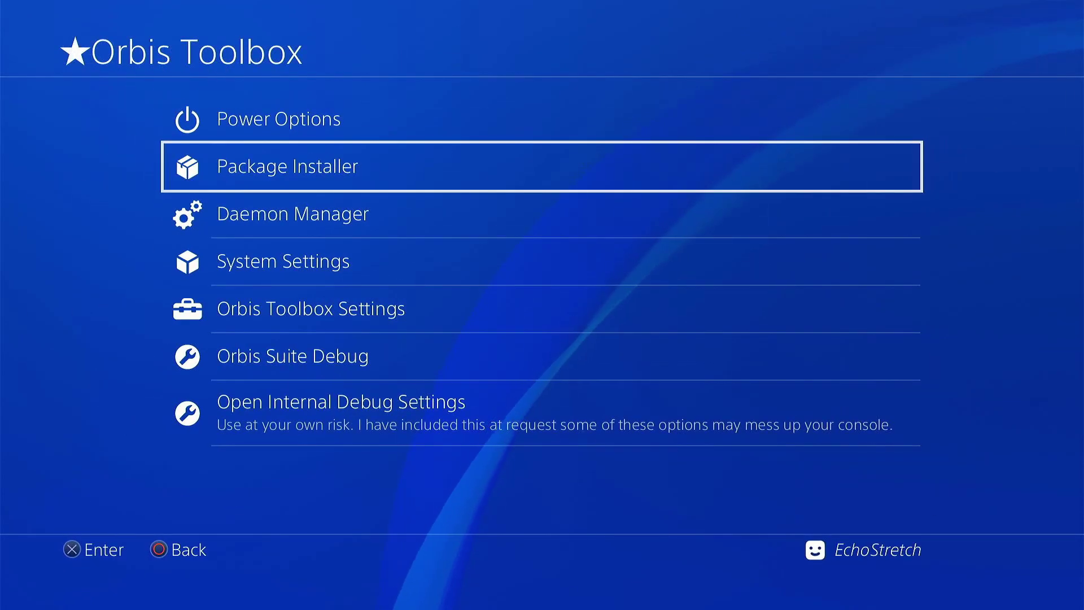
{"action": "key", "text": "Down"}
{"action": "key", "text": "Down"}
{"action": "key", "text": "Down"}
{"action": "key", "text": "Down"}
{"action": "key", "text": "Up"}
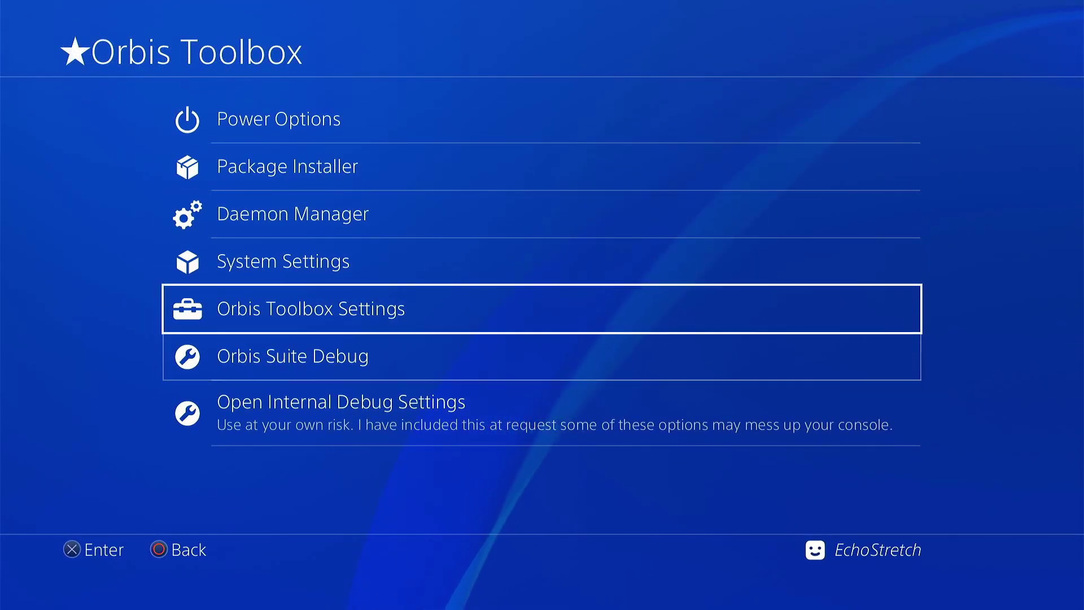
{"action": "key", "text": "Return"}
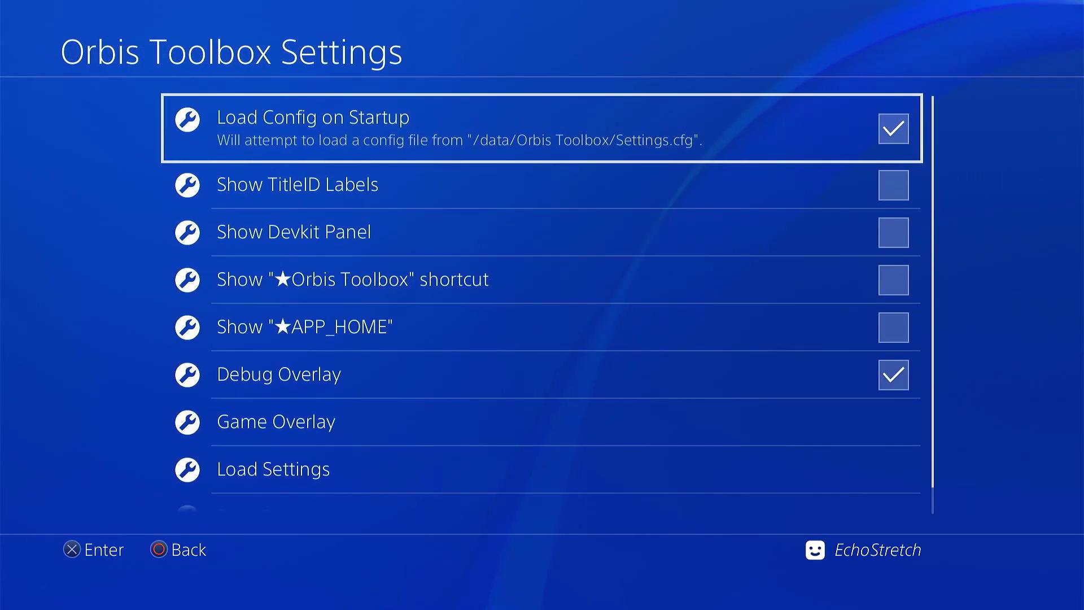
Enable Show TitleID Labels and Show Devkit Panel in the Orbis Toolbox Settings.
{"action": "key", "text": "Down"}
{"action": "key", "text": "Return"}
{"action": "key", "text": "Down"}
{"action": "key", "text": "Return"}
View the Game Overlay options and return to the Orbis Toolbox Settings.
{"action": "key", "text": "Down"}
{"action": "key", "text": "Down"}
{"action": "key", "text": "Down"}
{"action": "key", "text": "Down"}
{"action": "key", "text": "Return"}
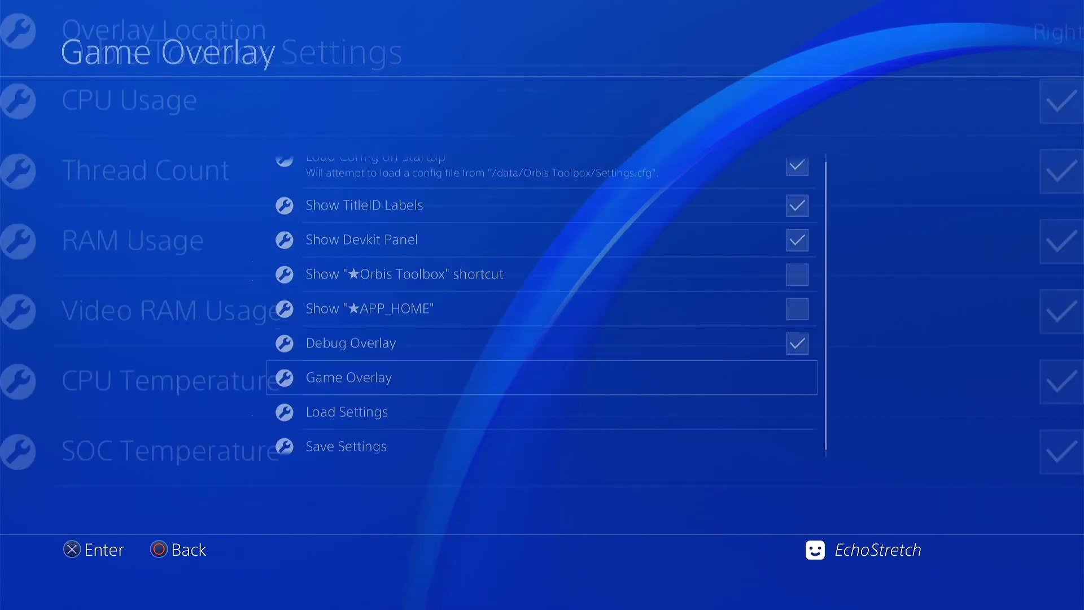
{"action": "key", "text": "Escape"}
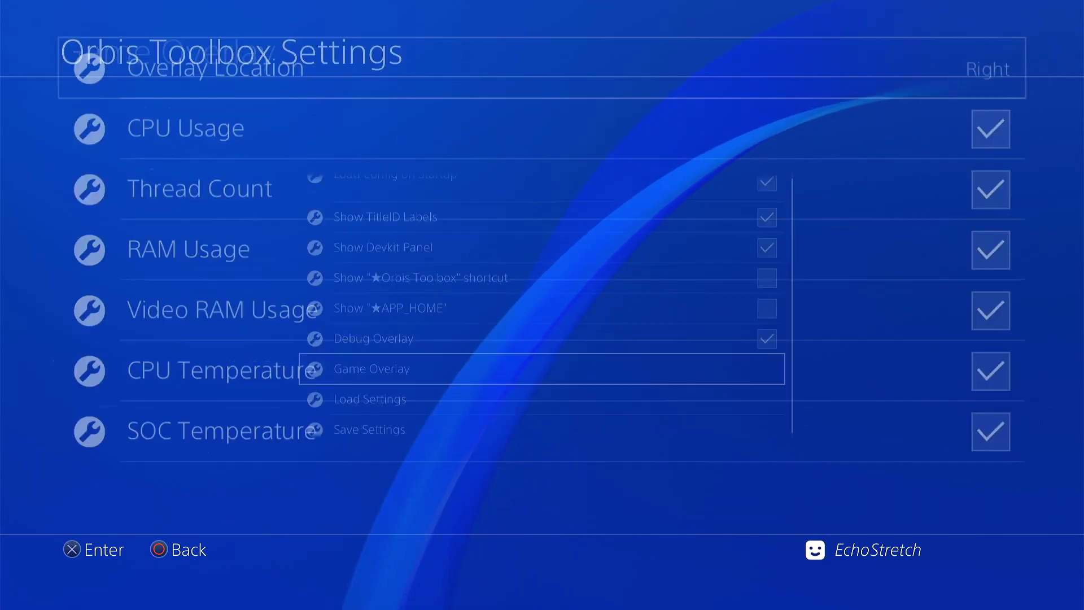
Save the Orbis Toolbox settings and exit to the PS4 home screen.
{"action": "key", "text": "Down"}
{"action": "key", "text": "Down"}
{"action": "key", "text": "Return"}
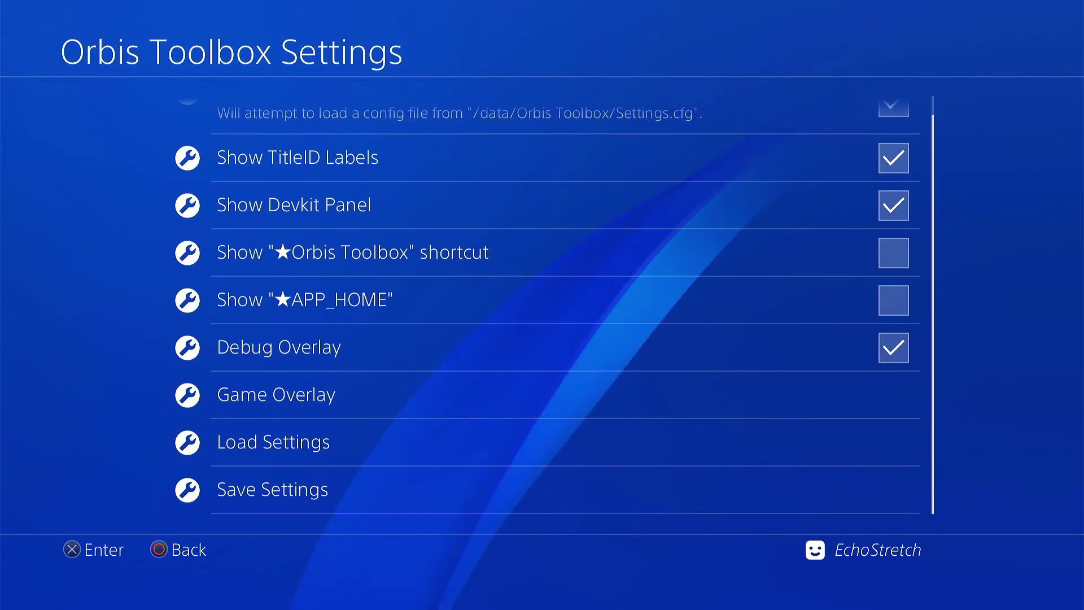
{"action": "key", "text": "Escape"}
{"action": "key", "text": "Escape"}
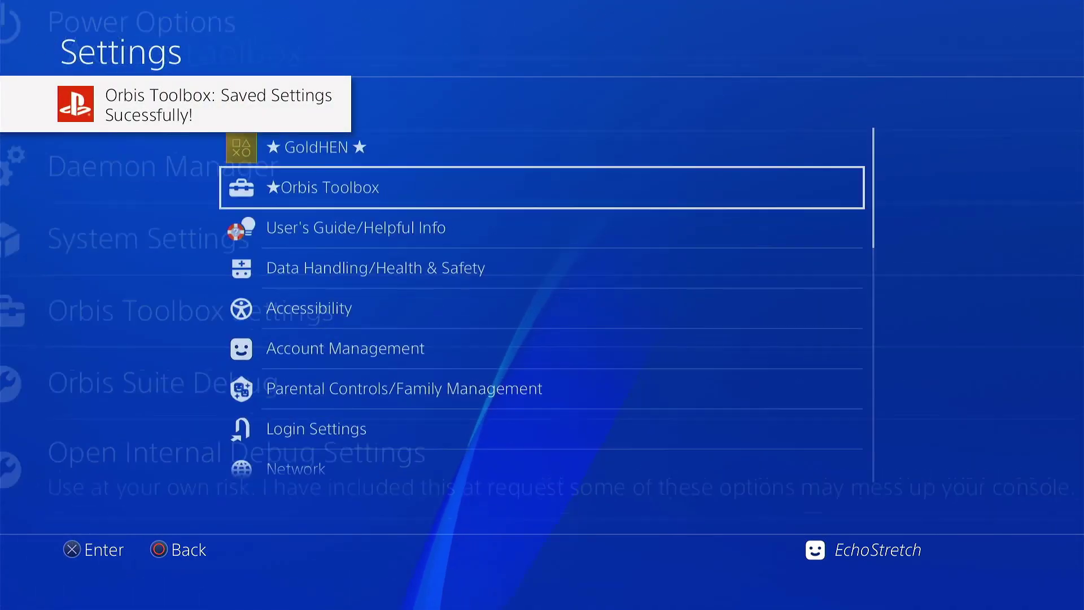
{"action": "key", "text": "Escape"}
{"action": "key", "text": "Down"}
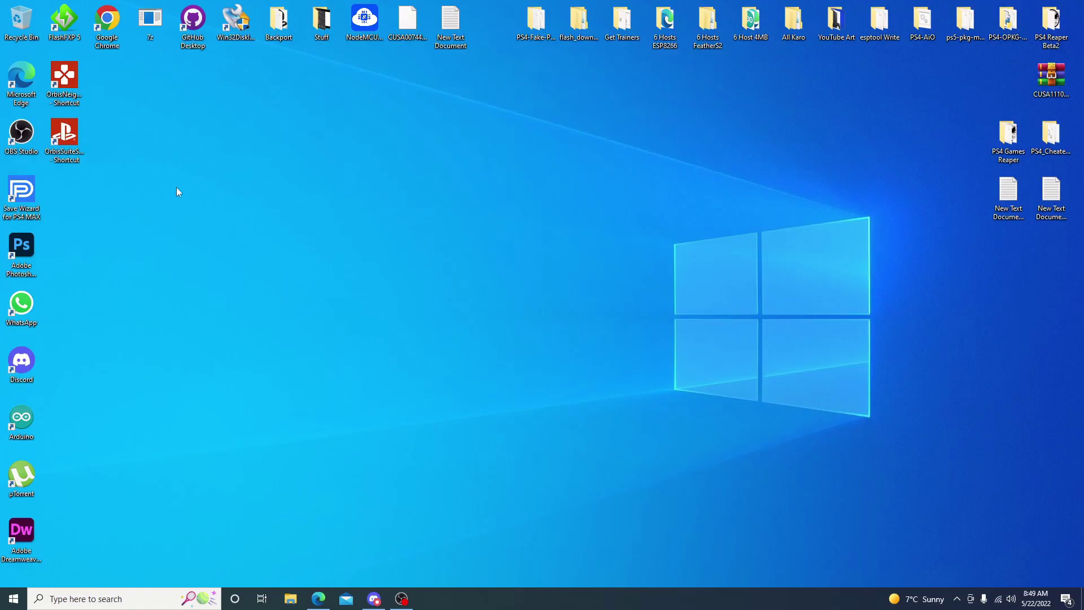
Launch OrbisNeighborHood from the Windows desktop, allowing it through the firewall on private networks, and minimize its console window.
{"action": "left_click", "coordinate": [70, 76]}
{"action": "double_click", "coordinate": [70, 79]}
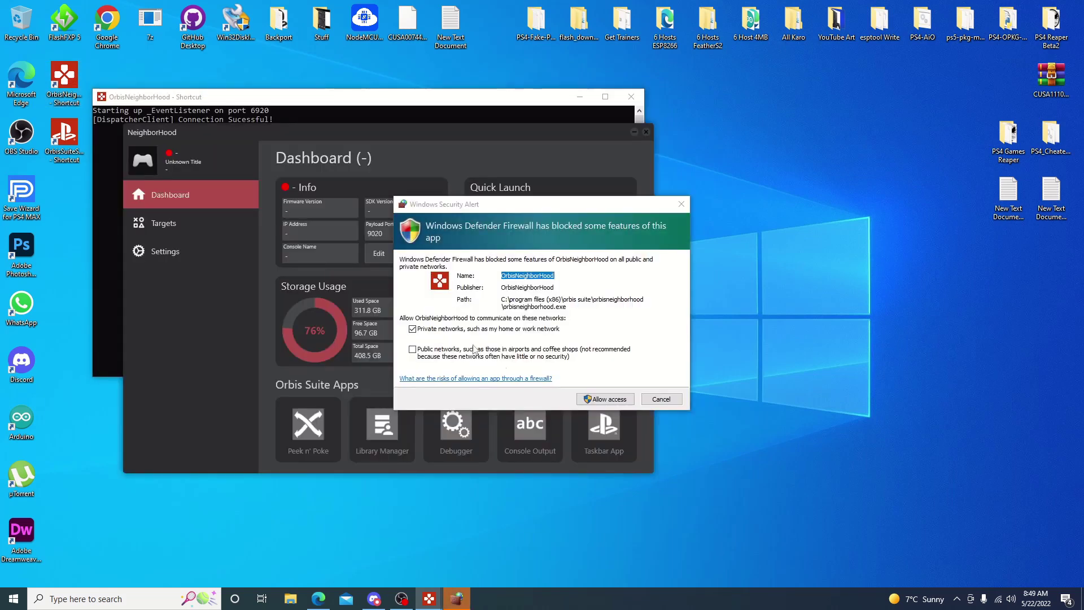
{"action": "left_click", "coordinate": [593, 400]}
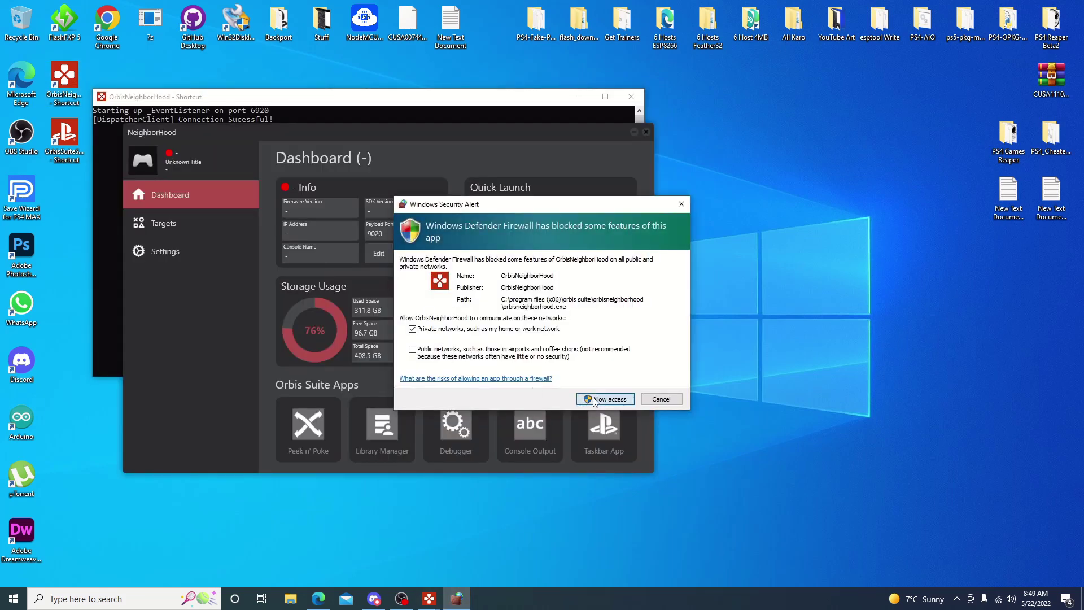
{"action": "left_click", "coordinate": [593, 400]}
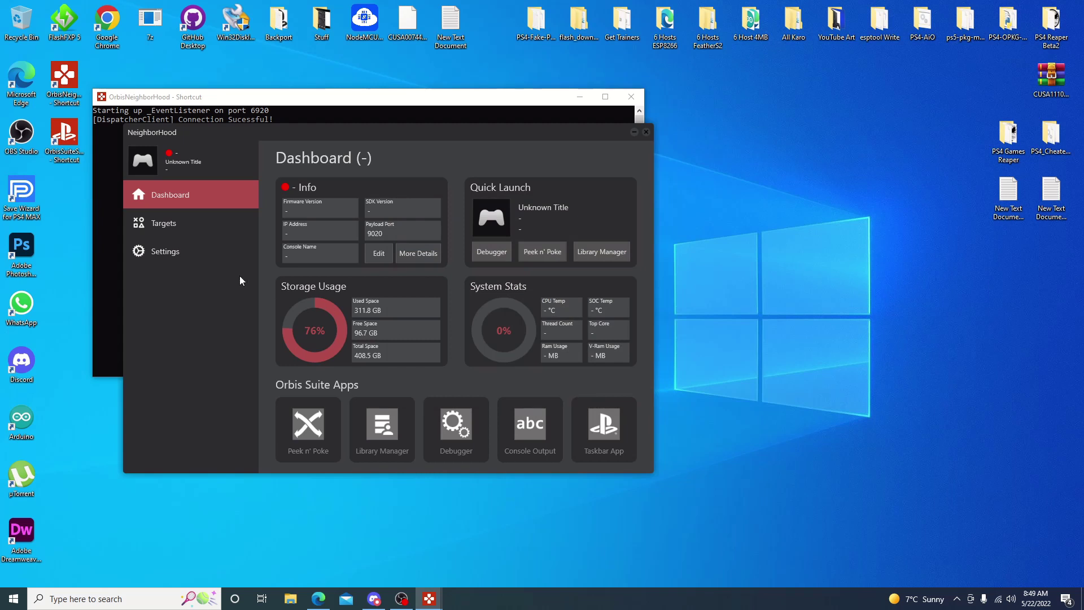
{"action": "left_click", "coordinate": [575, 104]}
{"action": "left_click", "coordinate": [579, 98]}
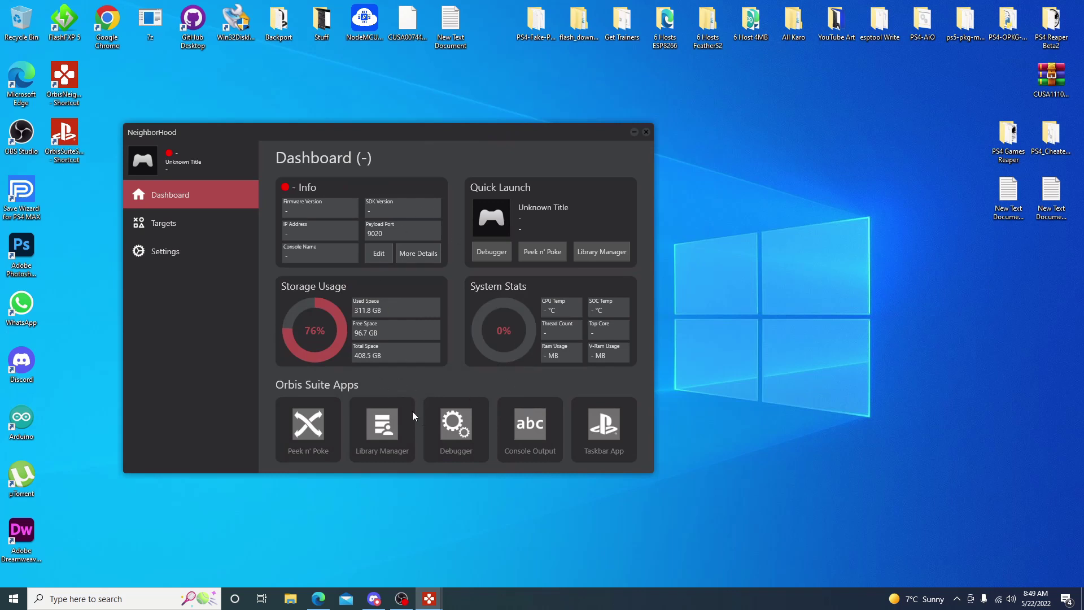
Start a new target named EchoStretch with the IP address 10.0.0.236.
{"action": "left_click", "coordinate": [174, 223]}
{"action": "left_click", "coordinate": [349, 248]}
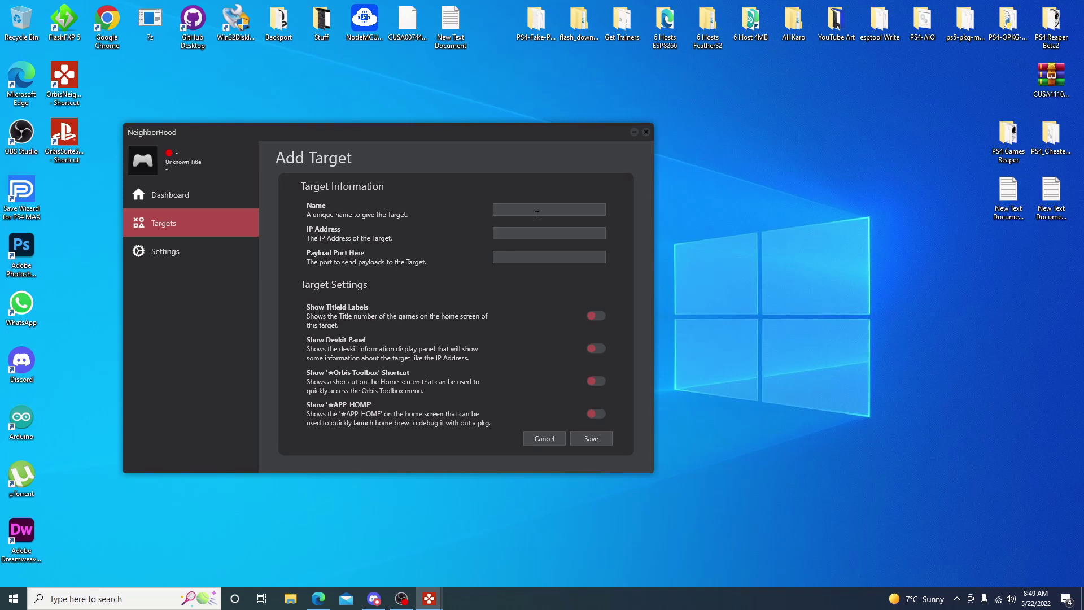
{"action": "type", "text": "Ech"}
{"action": "key", "text": "BackSpace"}
{"action": "type", "text": "oStretch"}
{"action": "left_click", "coordinate": [509, 234]}
{"action": "type", "text": "10.0.0.23"}
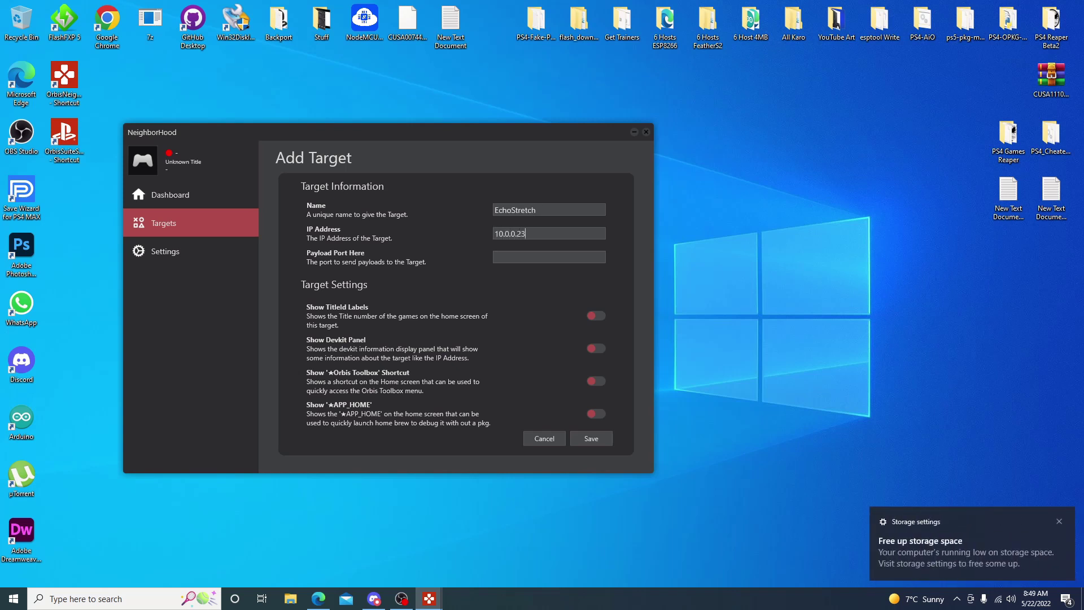
{"action": "type", "text": "5"}
{"action": "key", "text": "BackSpace"}
{"action": "type", "text": "6"}
Set the new target's payload port to 9090, save it and make it the default target.
{"action": "left_click", "coordinate": [506, 257]}
{"action": "type", "text": "9090"}
{"action": "left_click", "coordinate": [591, 438]}
{"action": "left_click", "coordinate": [440, 186]}
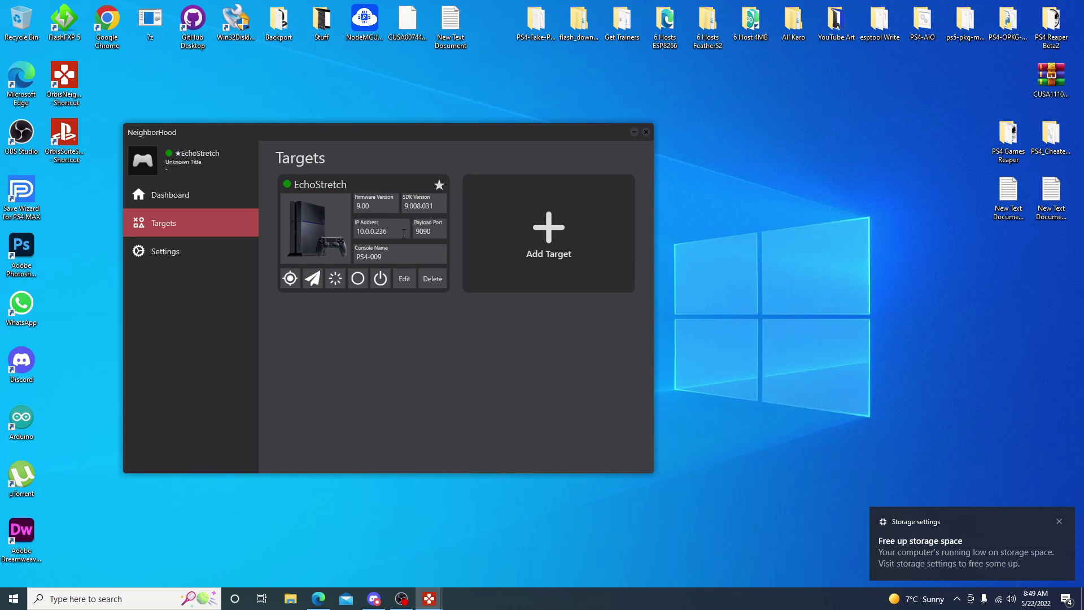
Examine the target's information and storage usage on the Dashboard, and view the NeighborHood Settings.
{"action": "left_click", "coordinate": [157, 199]}
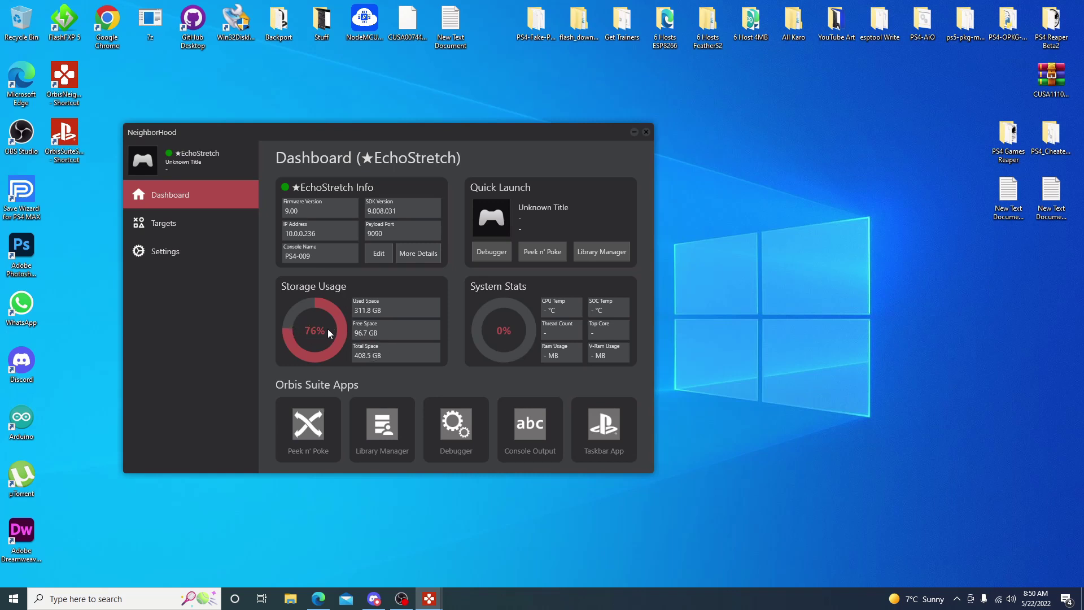
{"action": "left_click_drag", "start_coordinate": [356, 310], "coordinate": [382, 356]}
{"action": "left_click", "coordinate": [421, 259]}
{"action": "left_click", "coordinate": [157, 255]}
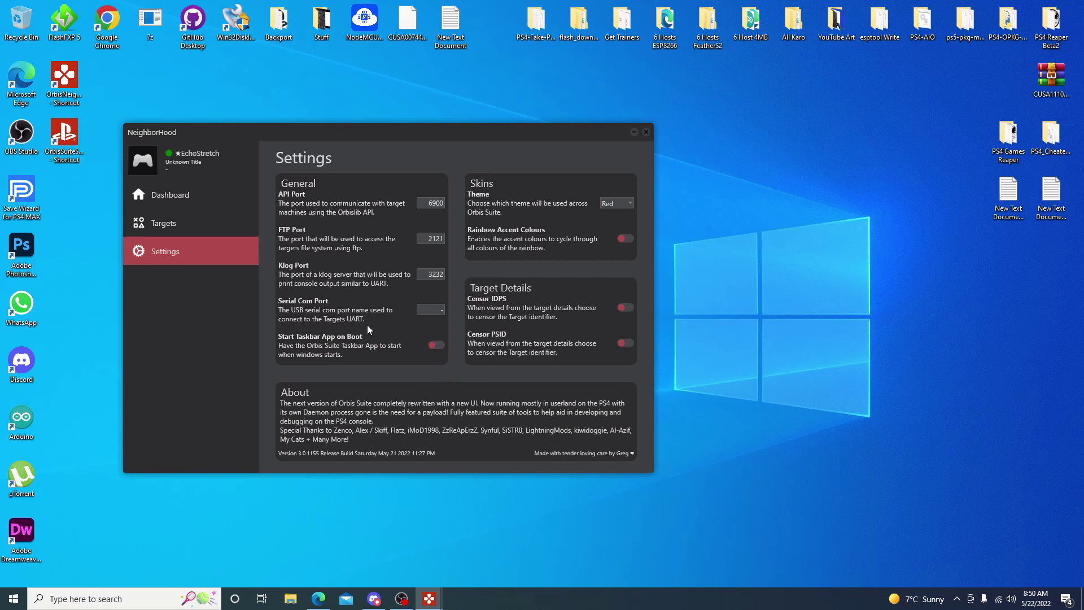
View the BIN file chooser for sending a payload to the target and close it without choosing a file.
{"action": "left_click", "coordinate": [150, 226]}
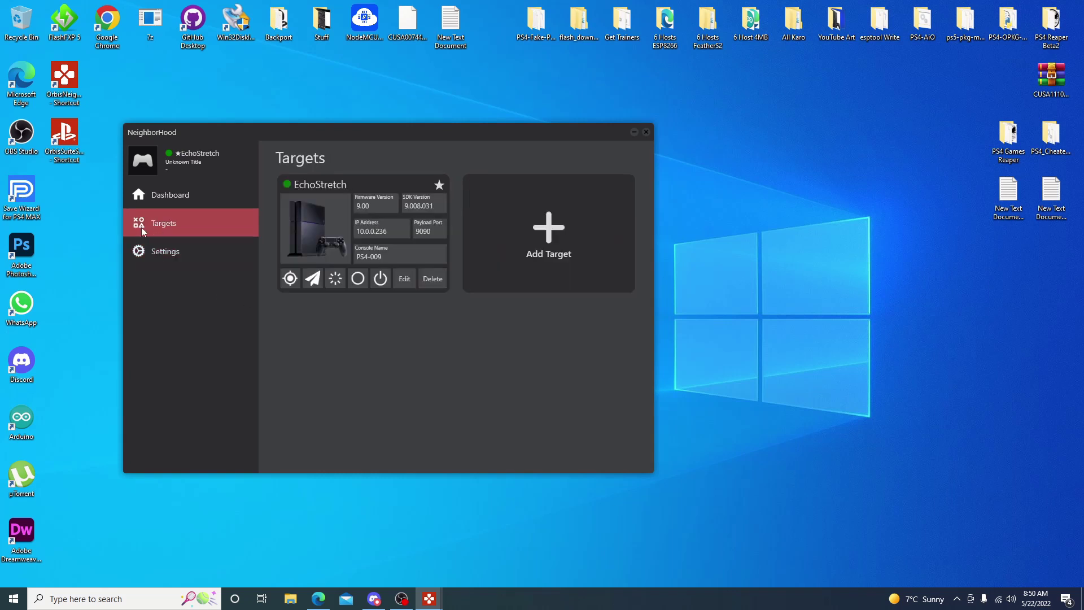
{"action": "left_click", "coordinate": [312, 279]}
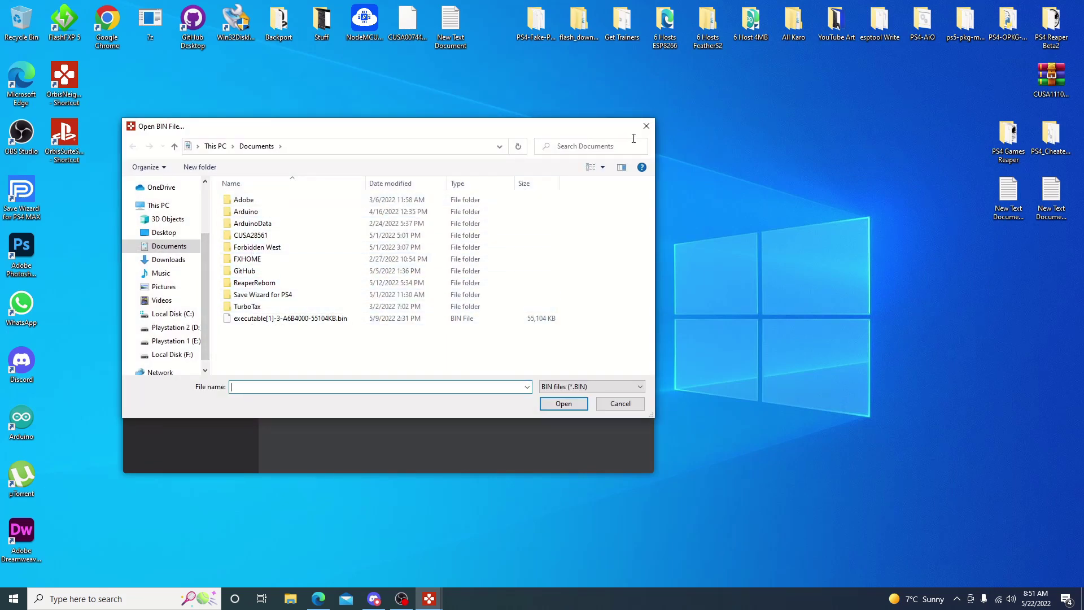
{"action": "left_click", "coordinate": [644, 127]}
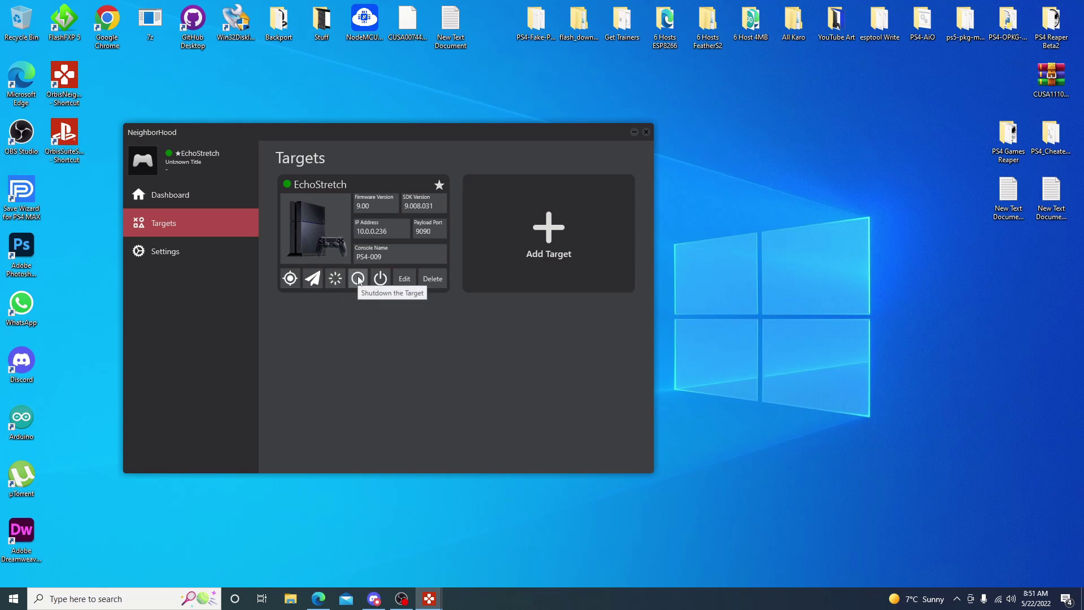
Open the target for editing and enable Show ★Orbis Toolbox Shortcut and Show ★APP_HOME.
{"action": "left_click", "coordinate": [404, 279]}
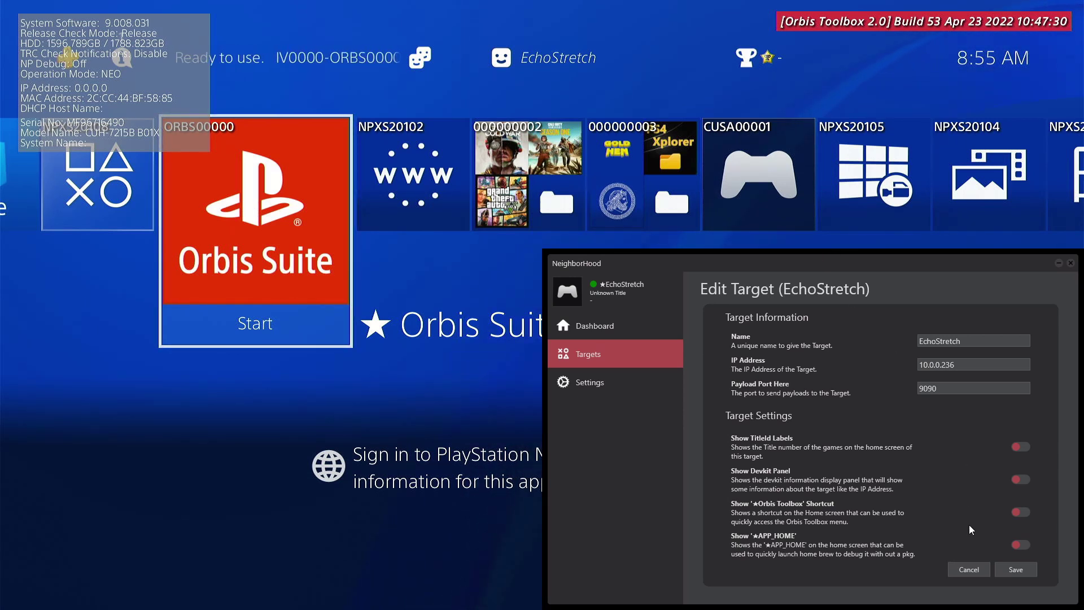
{"action": "left_click", "coordinate": [1024, 515]}
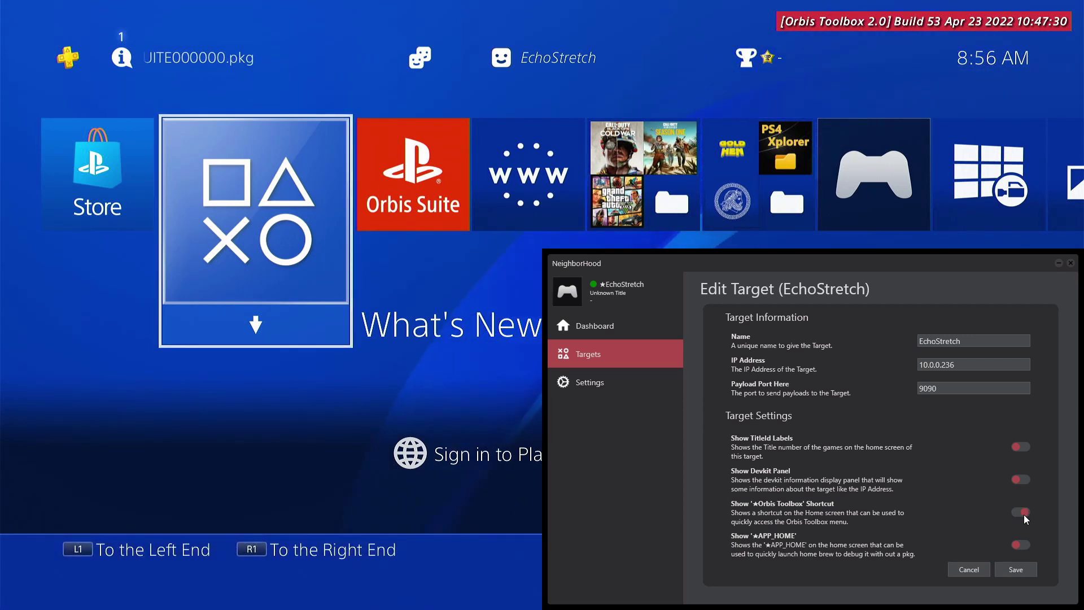
{"action": "left_click", "coordinate": [1020, 545]}
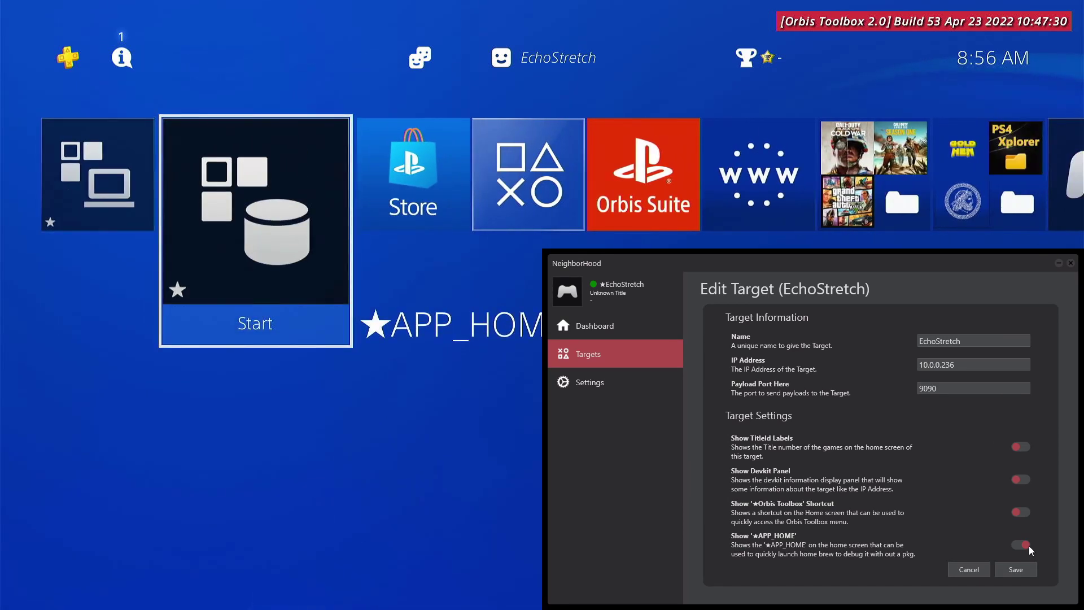
{"action": "left_click", "coordinate": [1019, 508]}
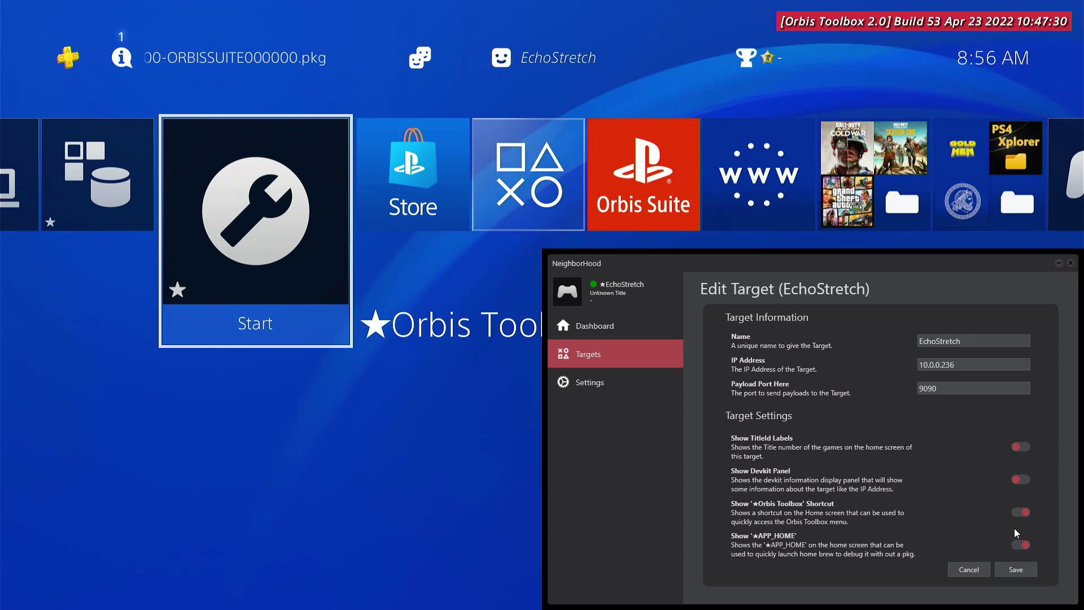
Enable Show Devkit Panel and Show TitleId Labels in the target's settings.
{"action": "left_click", "coordinate": [1021, 480]}
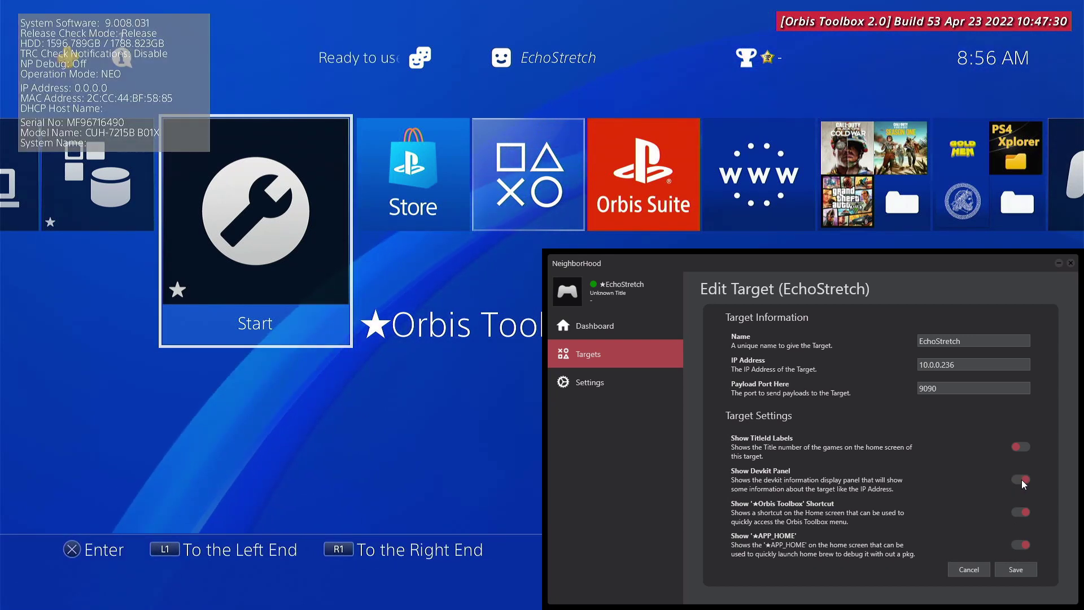
{"action": "left_click", "coordinate": [1021, 479]}
{"action": "left_click", "coordinate": [1022, 480]}
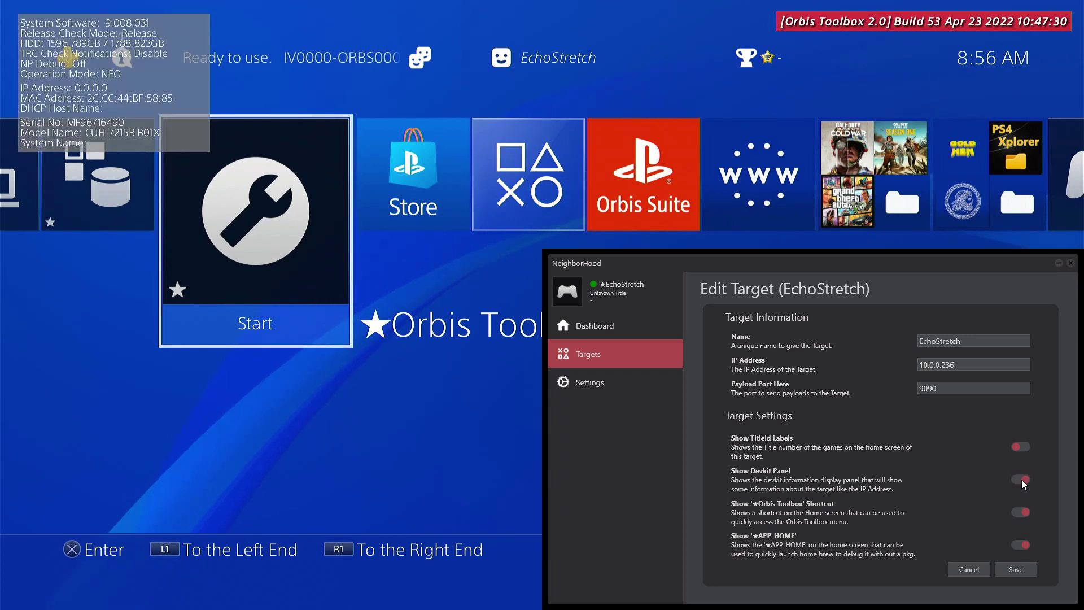
{"action": "left_click", "coordinate": [1020, 447]}
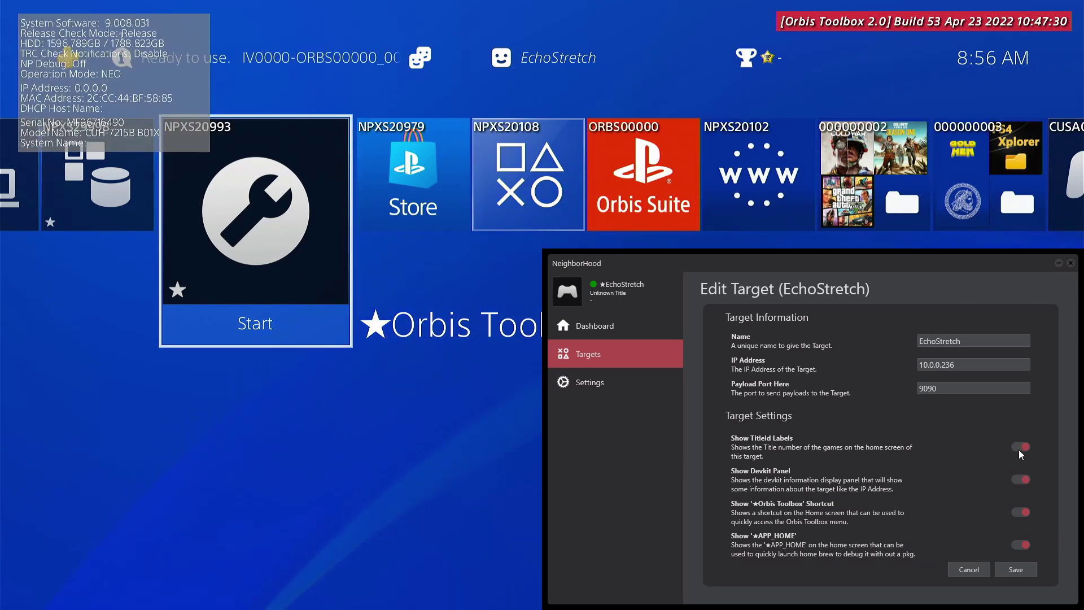
Disable the ★Orbis Toolbox shortcut and ★APP_HOME for the target and return to the Targets list.
{"action": "left_click", "coordinate": [1013, 509]}
{"action": "left_click", "coordinate": [1025, 547]}
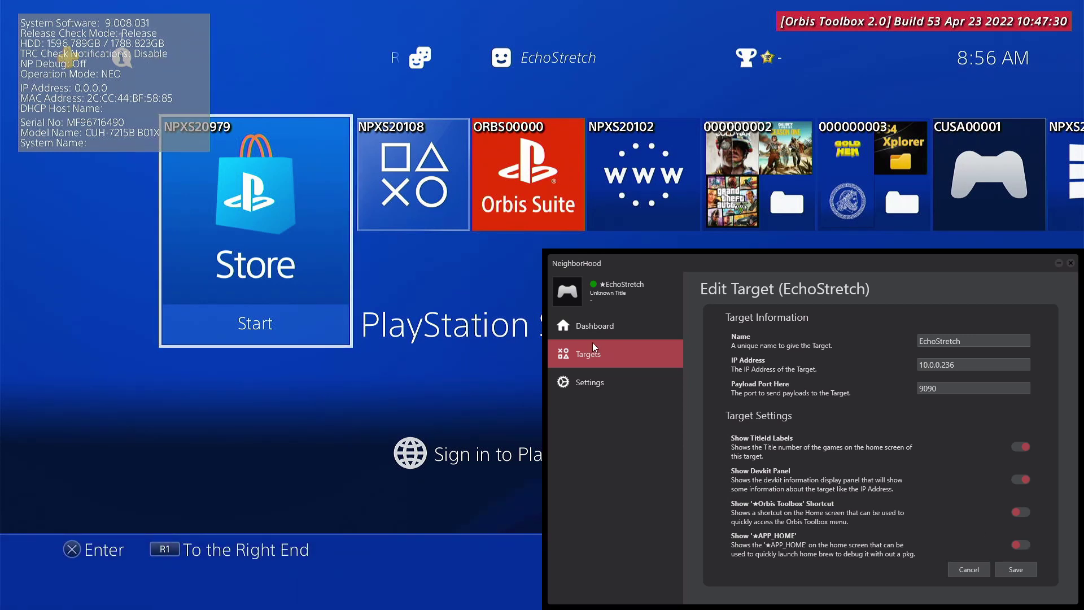
{"action": "left_click", "coordinate": [610, 357]}
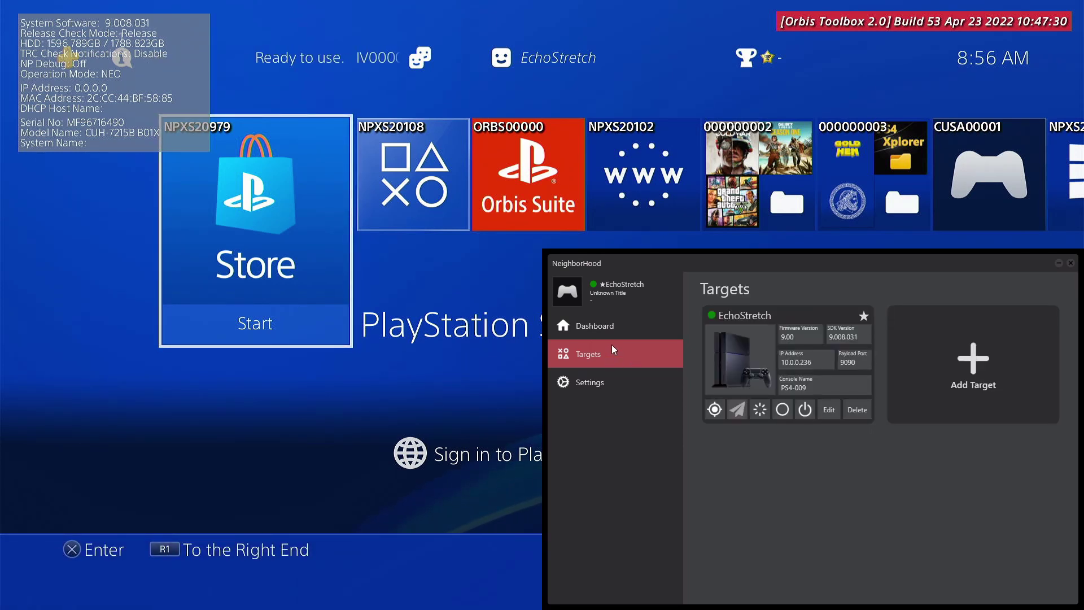